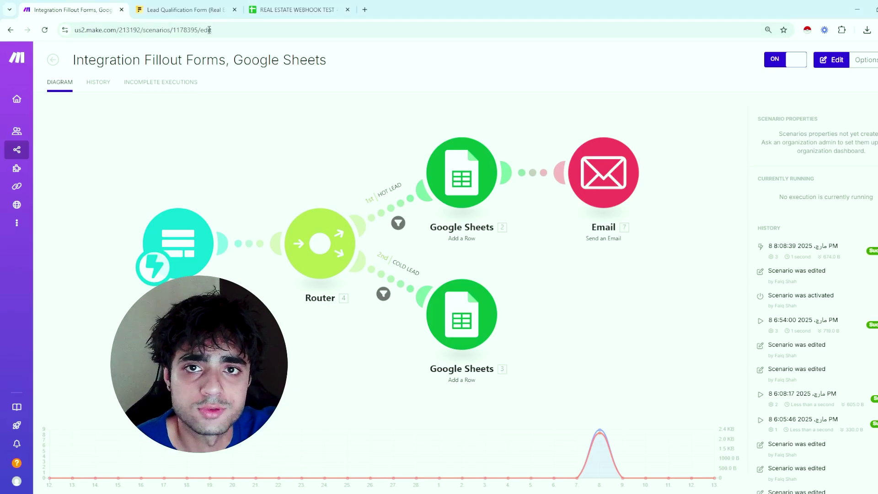
Switch from the Make scenario to the Lead Qualification Form tab
left_click(167, 6)
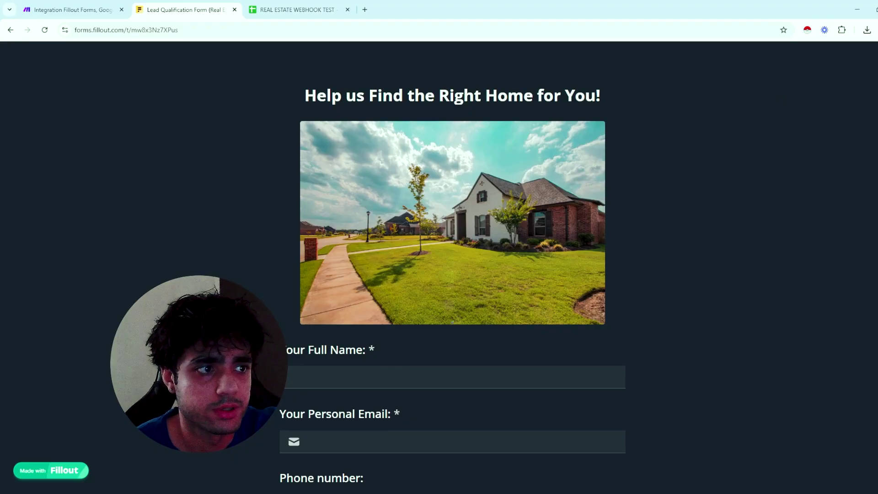
Enter the prospect's full name and email address in the lead form
scroll(544, 229, "down", 3)
left_click(419, 232)
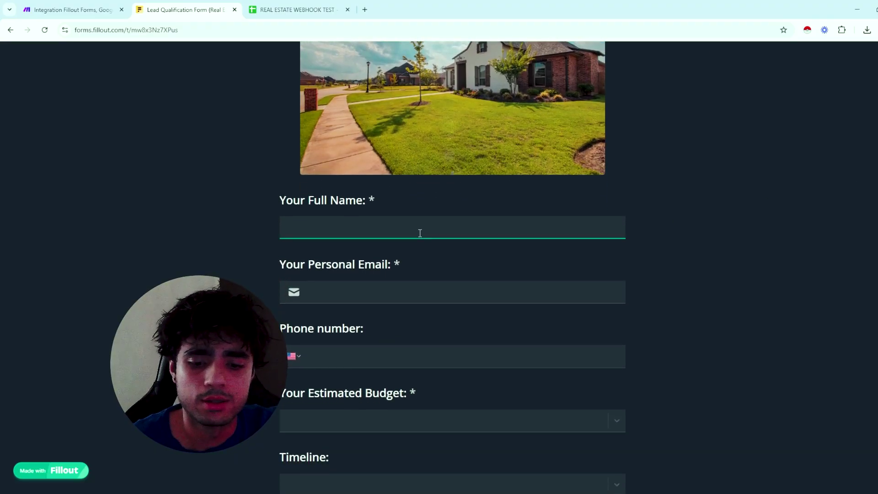
type("Shah")
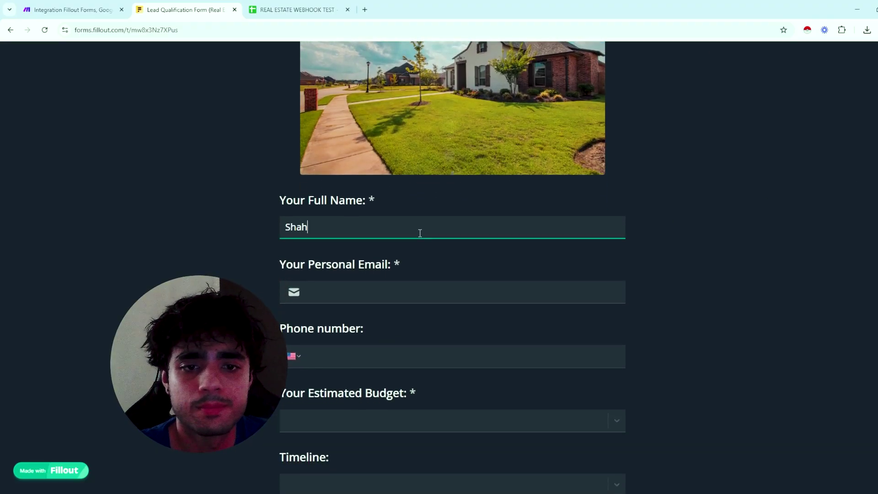
left_click(405, 286)
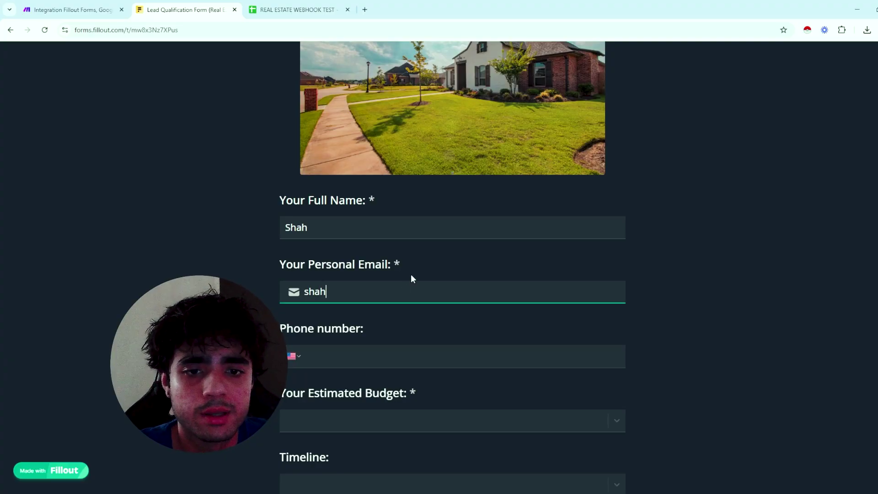
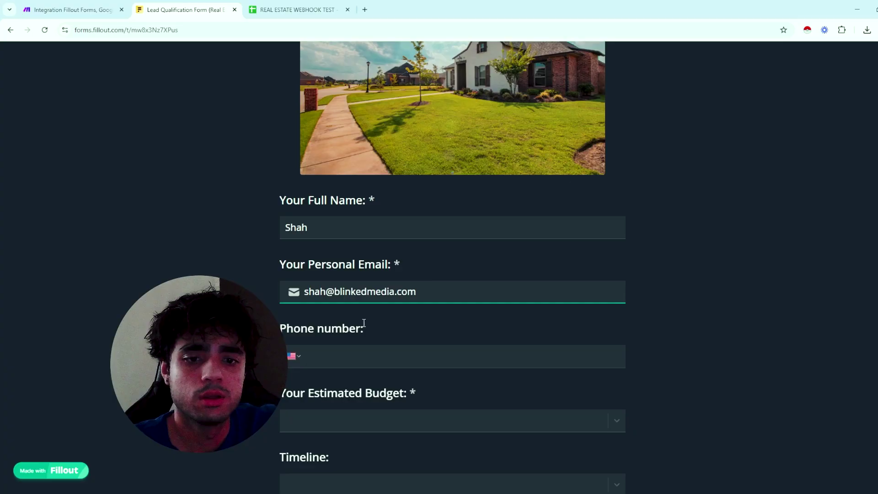
left_click(352, 347)
Choose +250K USD as the estimated budget and ASAP as the timeline, then submit
scroll(493, 309, "down", 2)
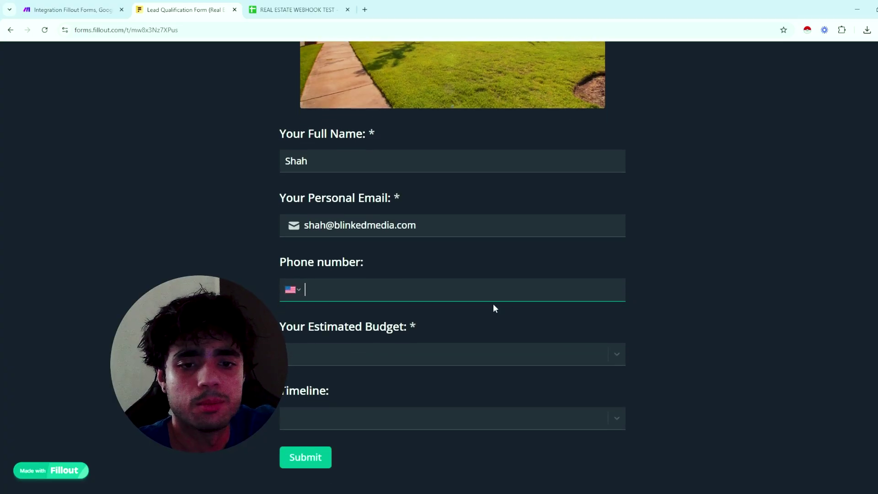
left_click(339, 355)
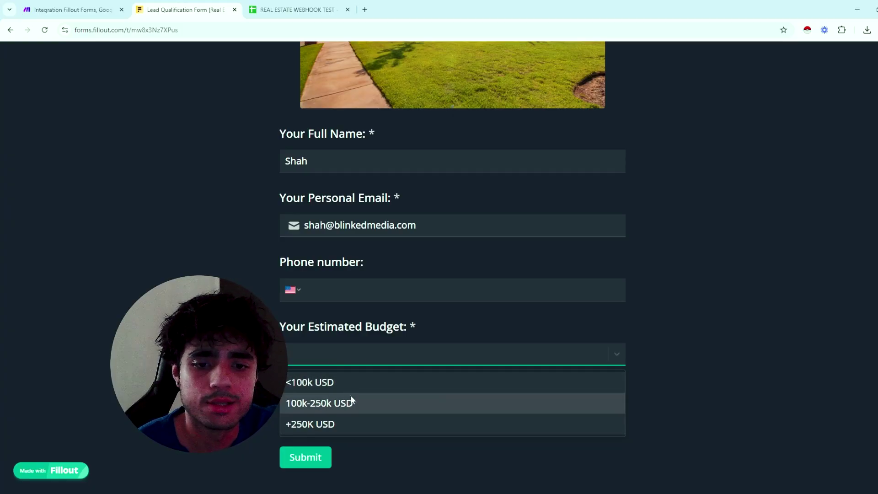
left_click(311, 425)
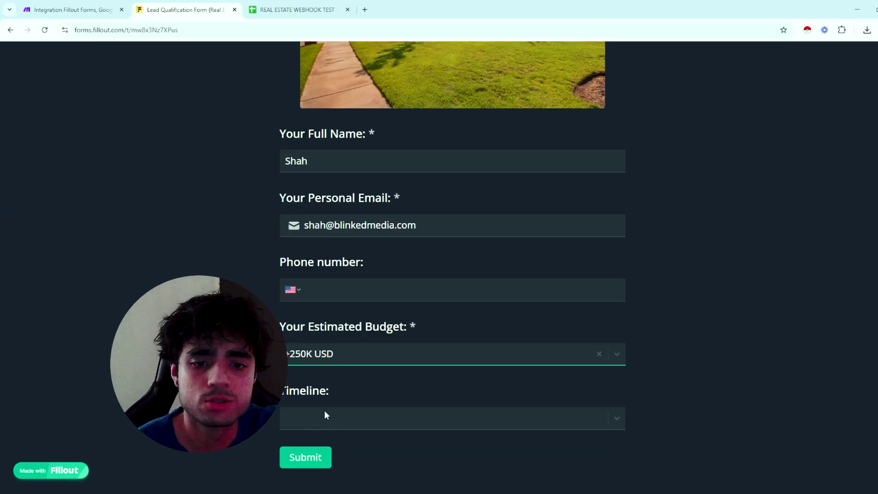
left_click(348, 420)
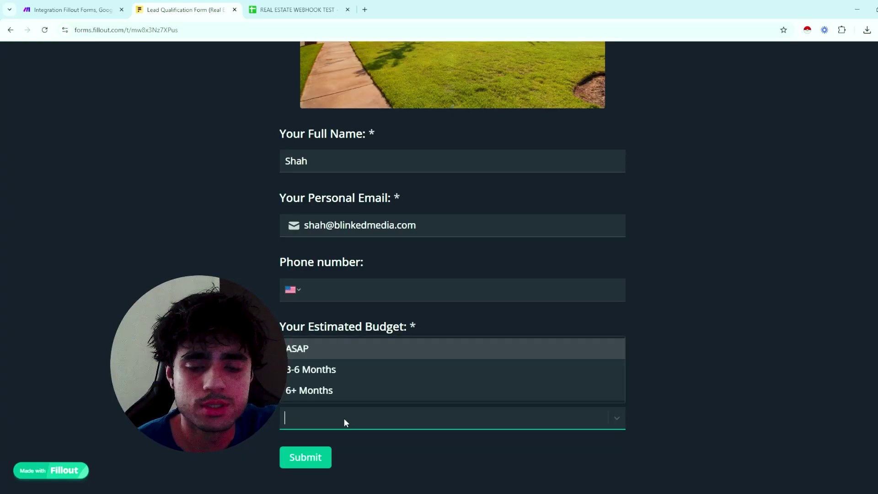
left_click(333, 349)
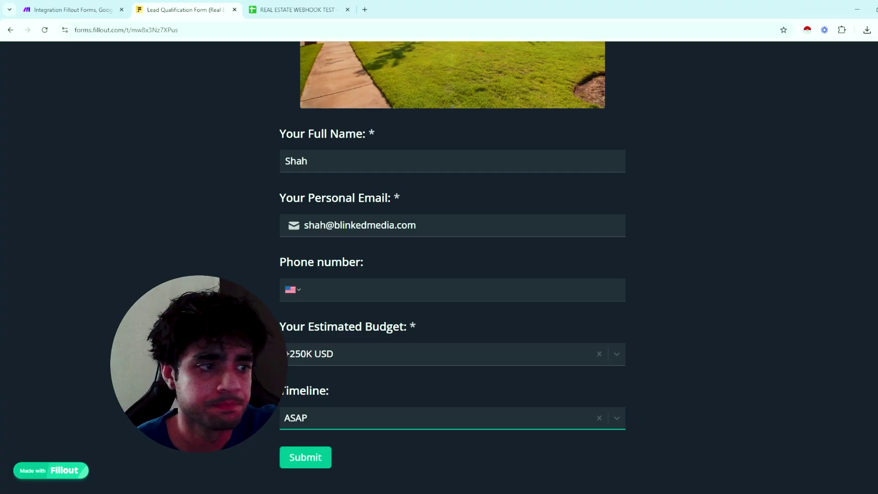
left_click(369, 355)
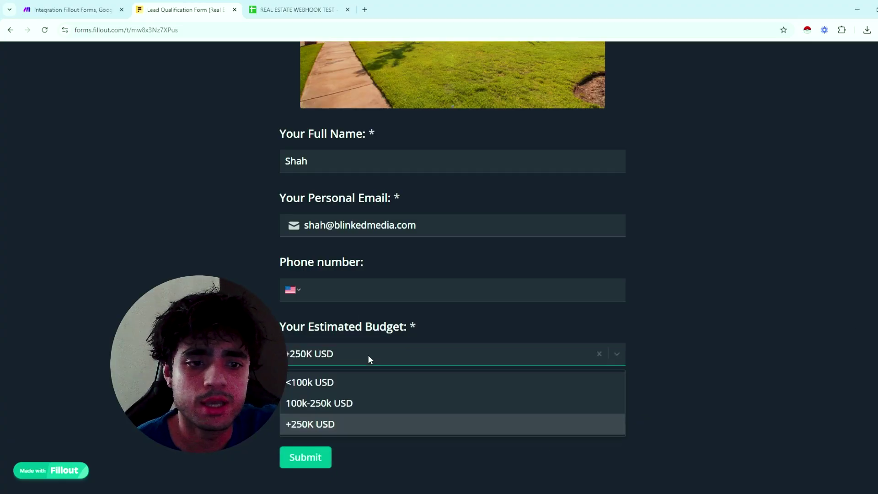
left_click(324, 423)
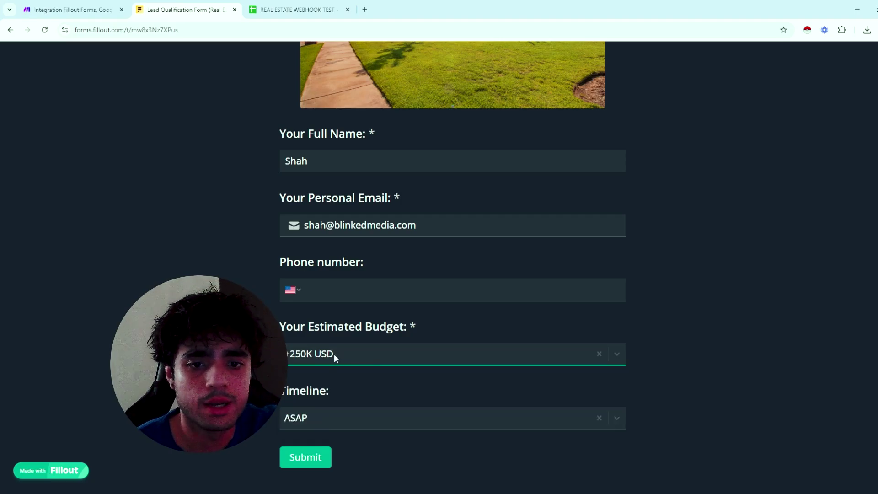
left_click(312, 458)
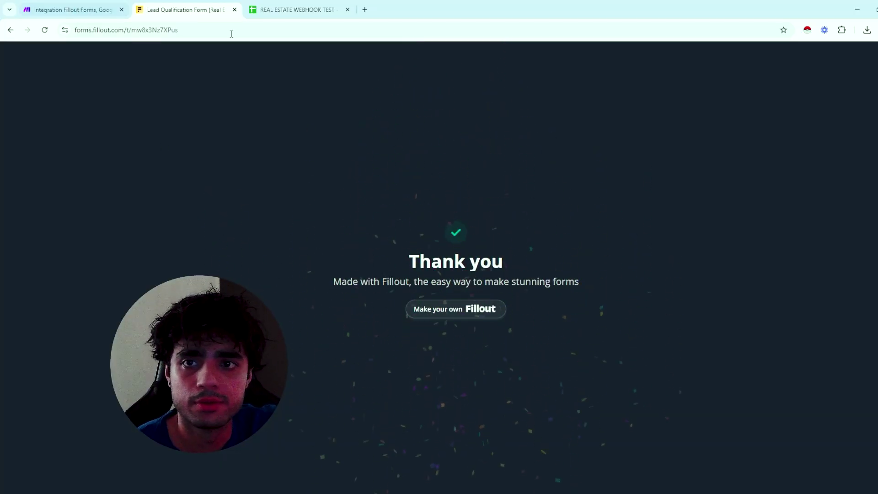
Inspect the run data of the hot-lead Google Sheets and email steps, then open a new tab
left_click(89, 5)
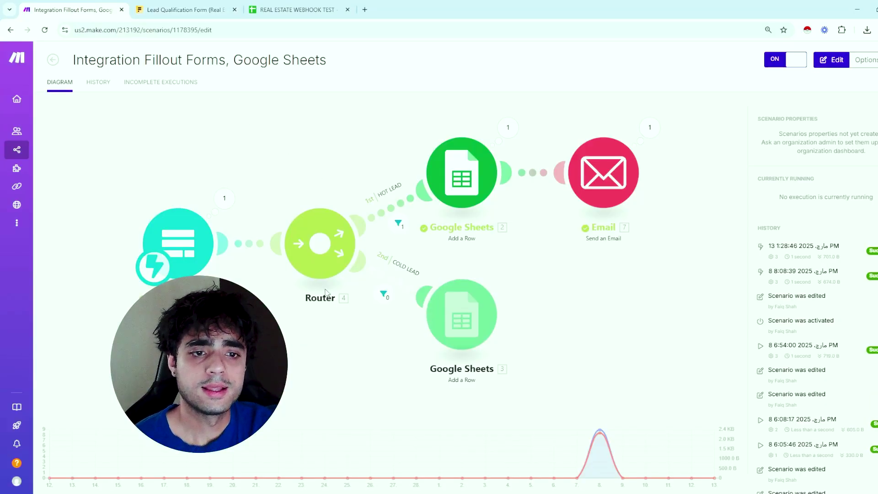
left_click(595, 302)
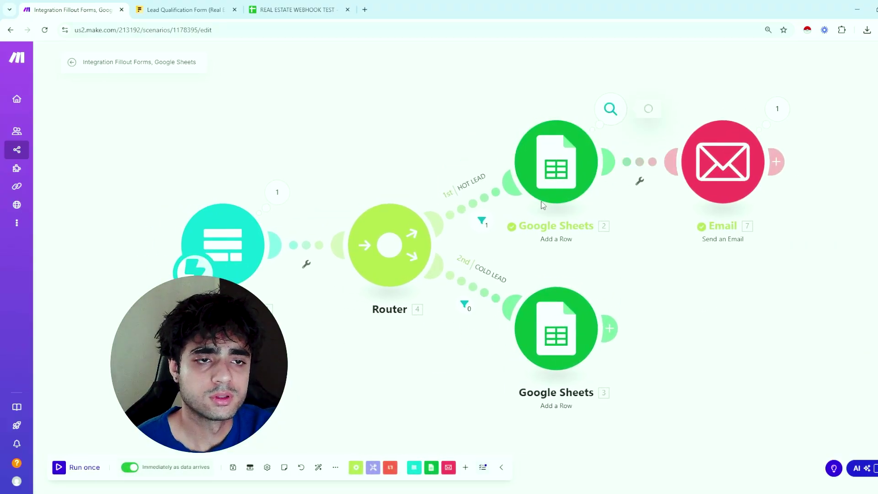
left_click(613, 112)
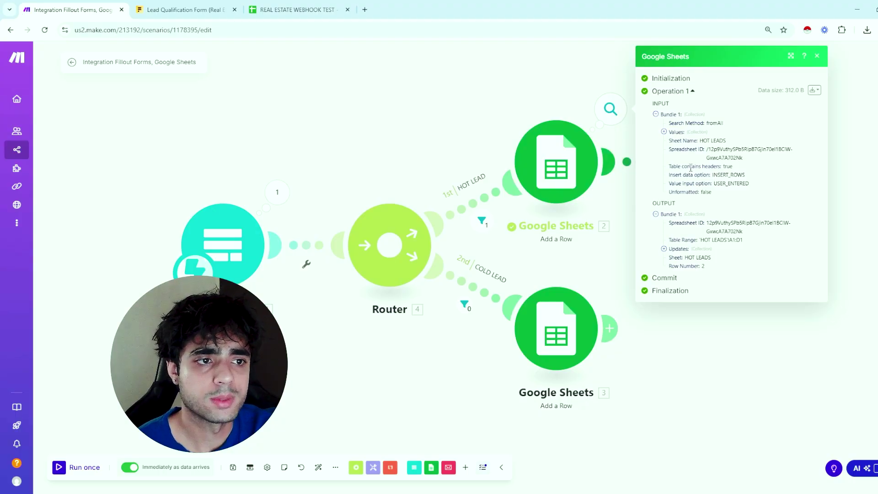
left_click(838, 129)
left_click(778, 109)
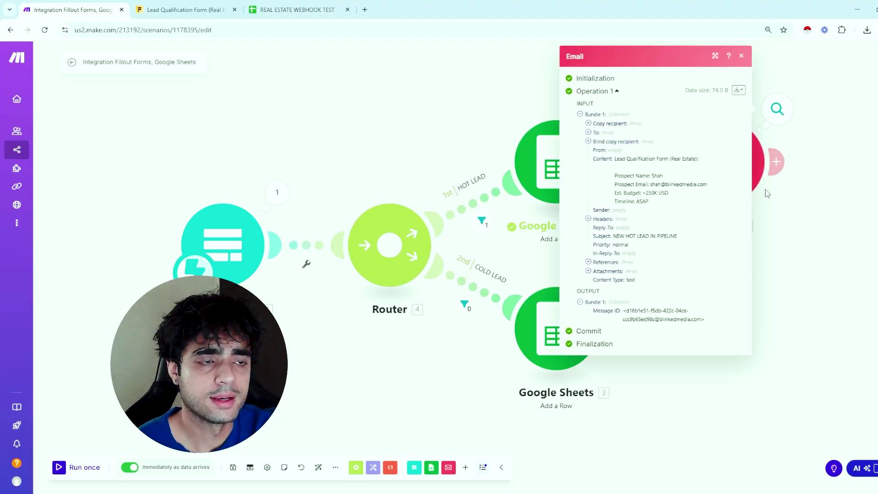
left_click(480, 113)
left_click(365, 9)
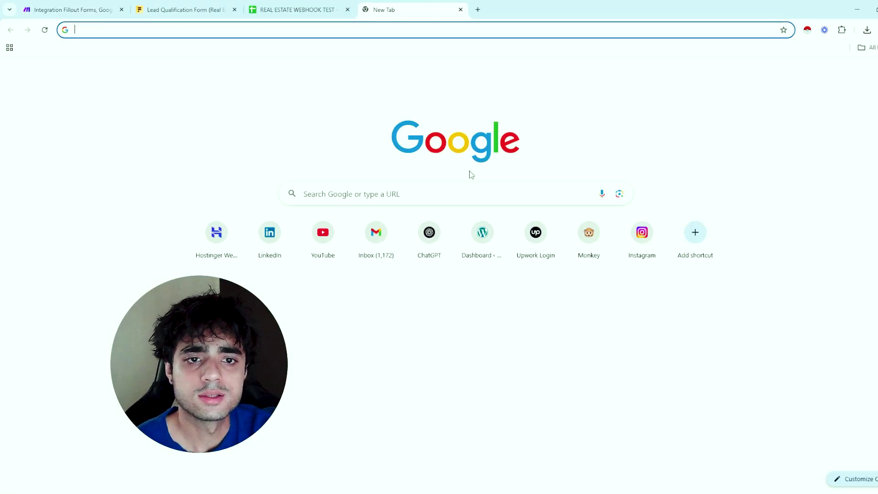
Read the lead details in Gmail's NEW HOT LEAD IN PIPELINE alert, then return to the form tab
left_click(392, 242)
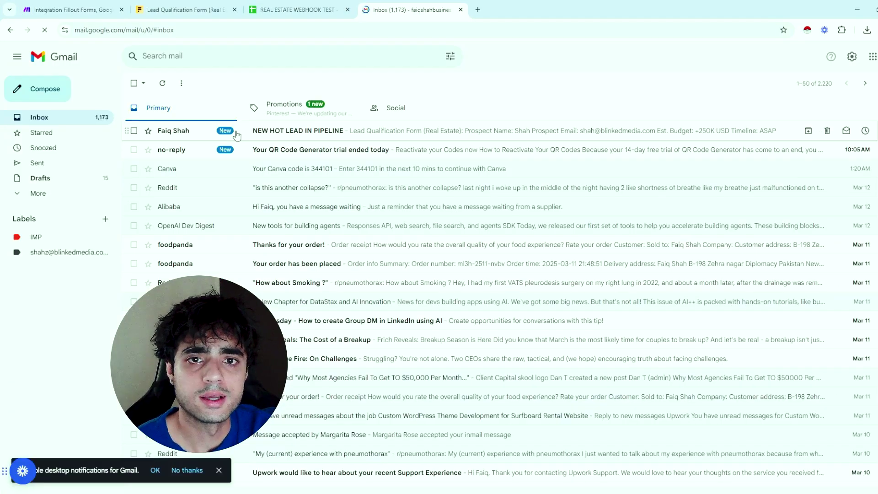
left_click(236, 133)
left_click_drag(161, 109, 300, 208)
left_click(297, 224)
left_click_drag(224, 201, 133, 147)
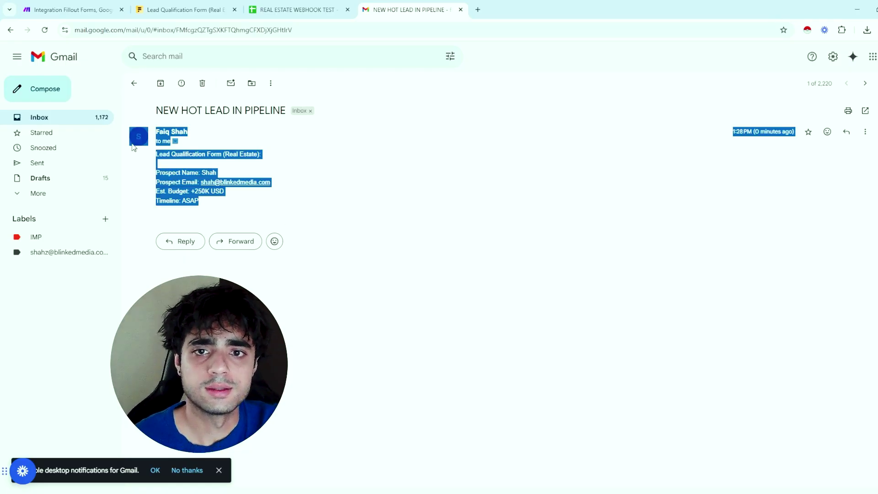
left_click(366, 188)
left_click_drag(257, 205, 158, 130)
left_click(427, 231)
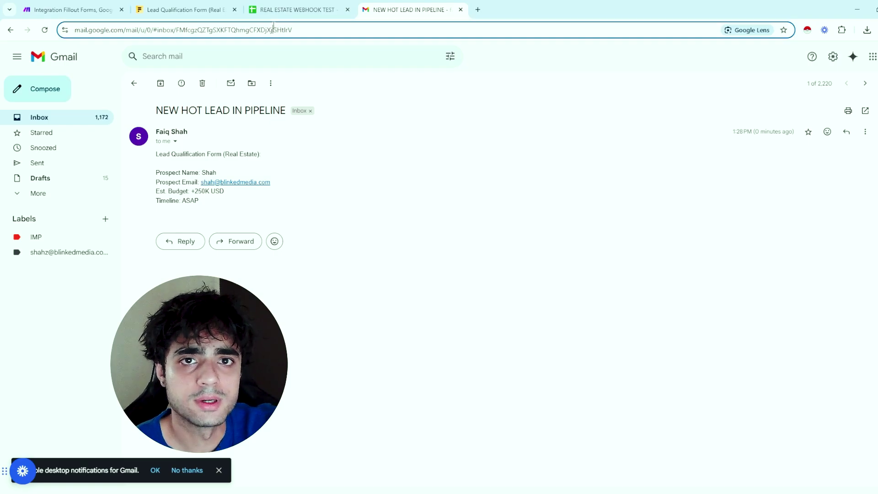
left_click(291, 10)
left_click(135, 4)
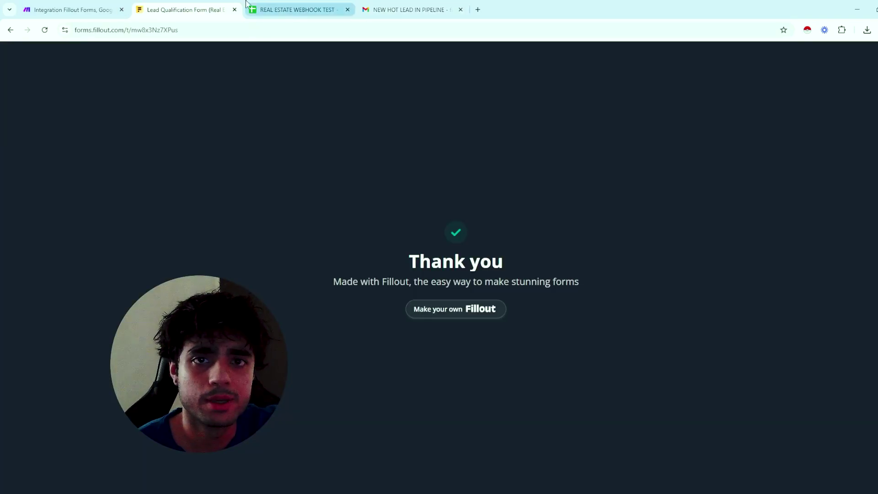
Back in Make, view the cold lead Google Sheets module's COLD LEADS settings
left_click(88, 3)
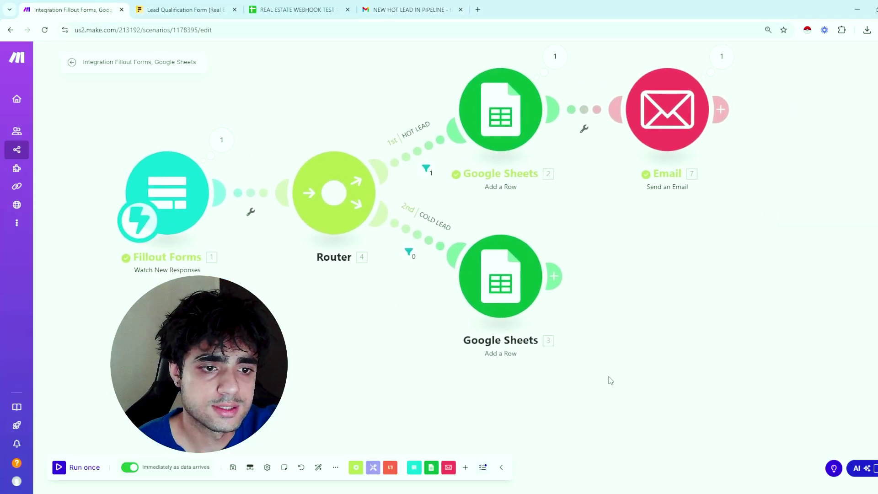
left_click(521, 288)
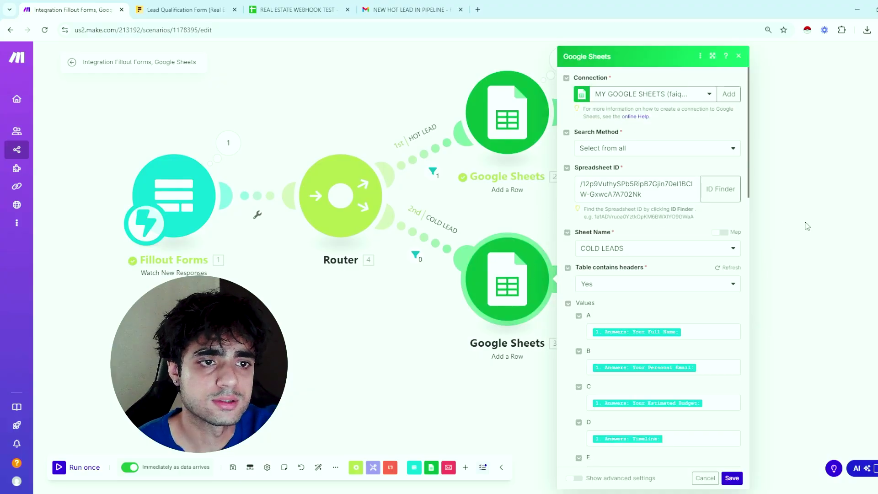
left_click(808, 226)
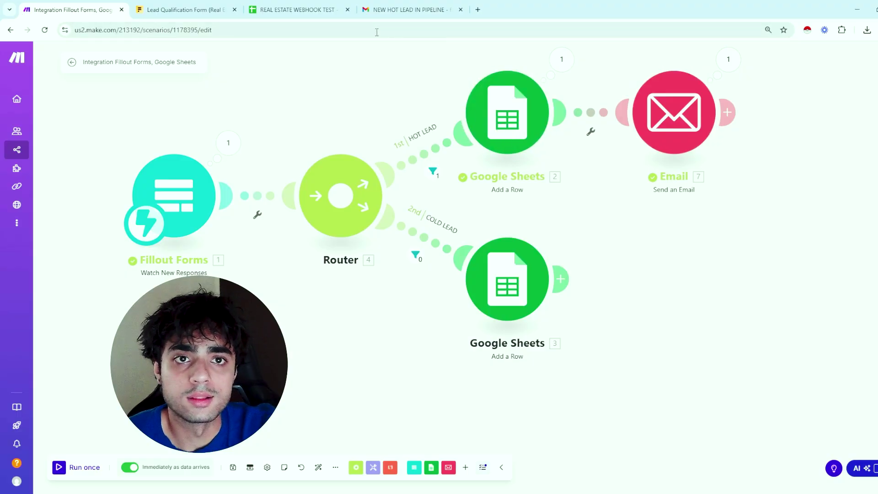
Inspect the new HOT LEADS row's C2 budget (#ERROR!) and D2 timeline cells
left_click(297, 10)
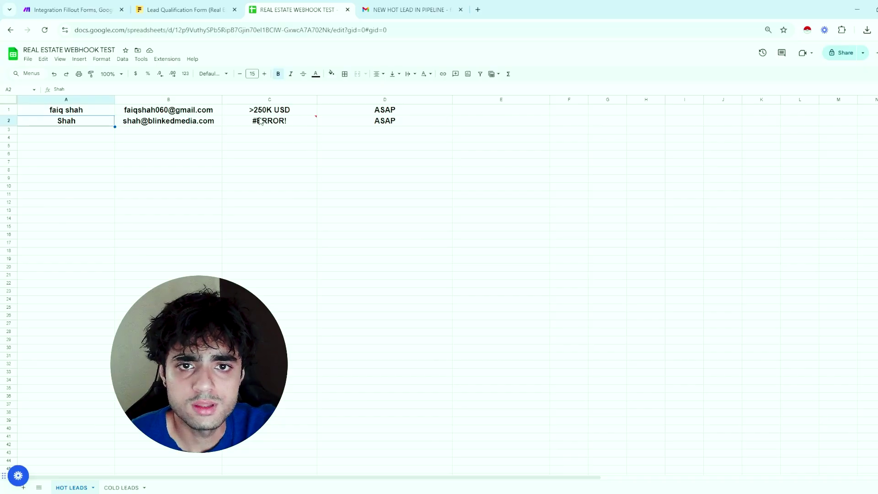
double_click(260, 121)
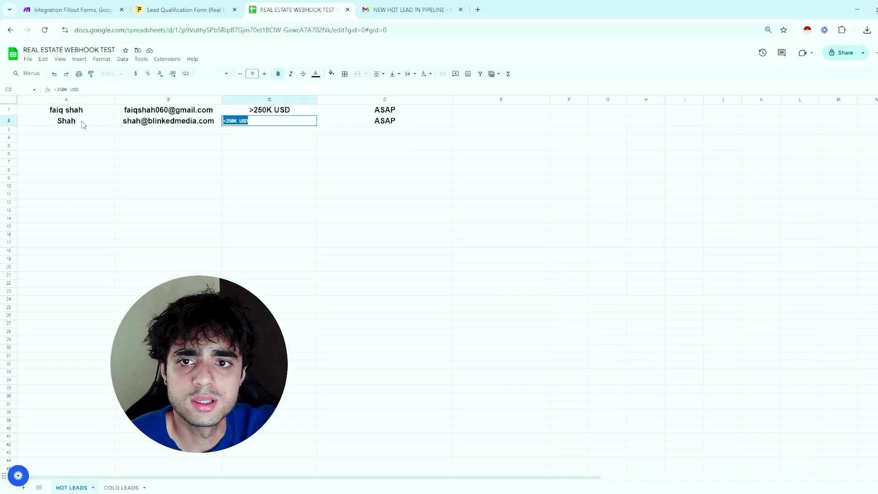
left_click(132, 123)
left_click(71, 123)
double_click(389, 124)
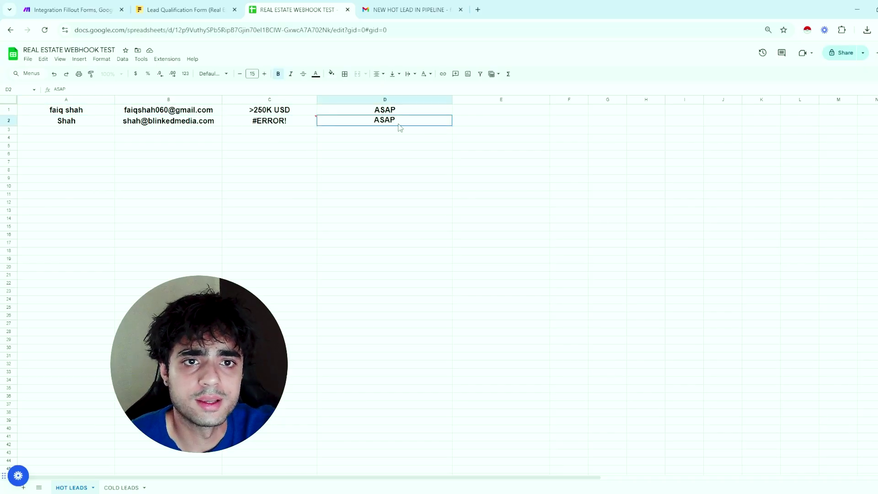
left_click(179, 8)
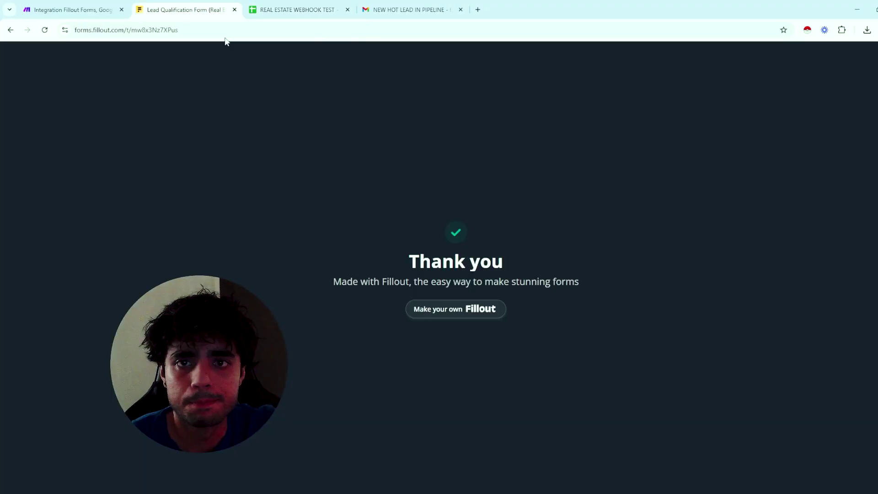
left_click(316, 10)
View the Fillout Forms trigger's last-run output, then return to the submitted form
left_click(108, 9)
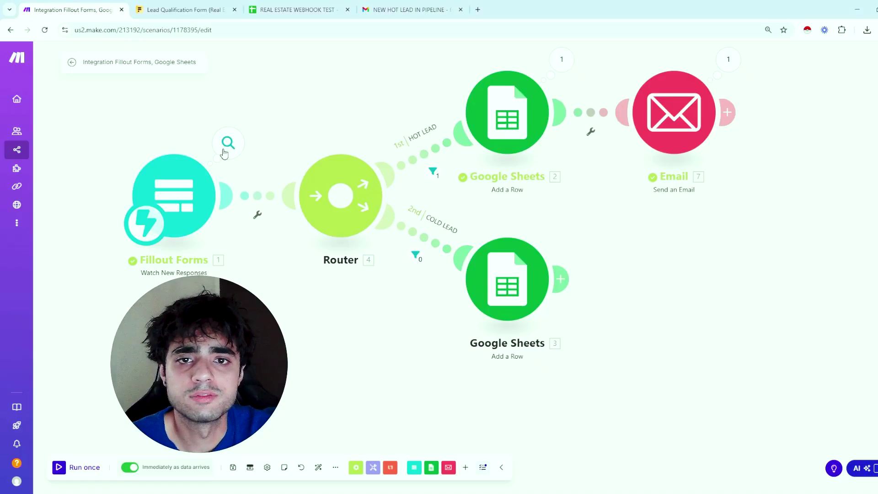
left_click(228, 143)
left_click(183, 9)
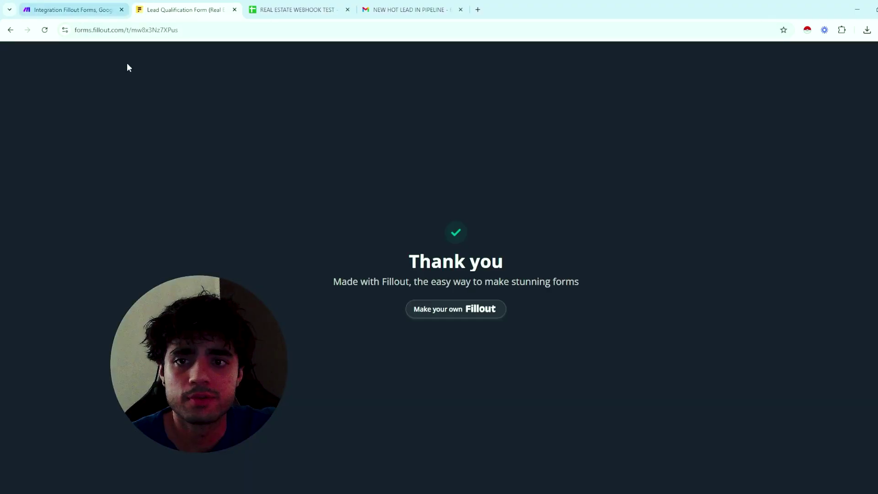
Go to the fillout.com homepage, log in, and open the Lead Qualification Form
left_click(188, 30)
left_click_drag(188, 30, 140, 30)
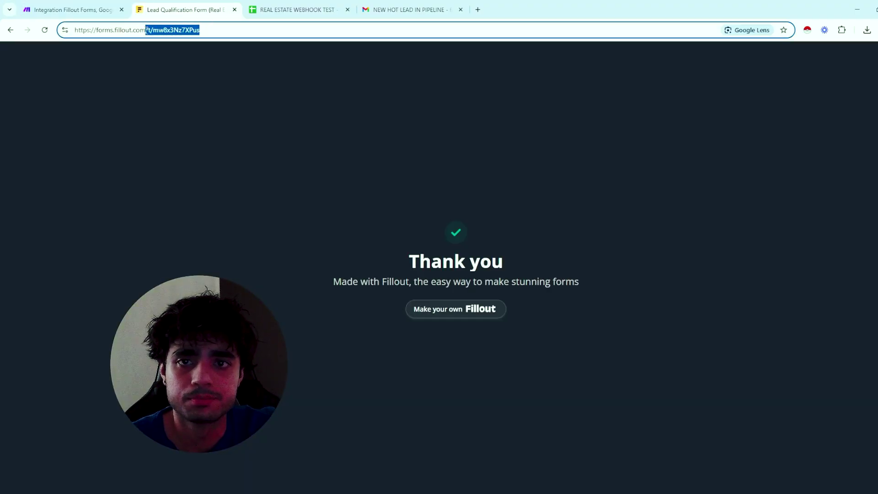
key("BackSpace")
key("Return")
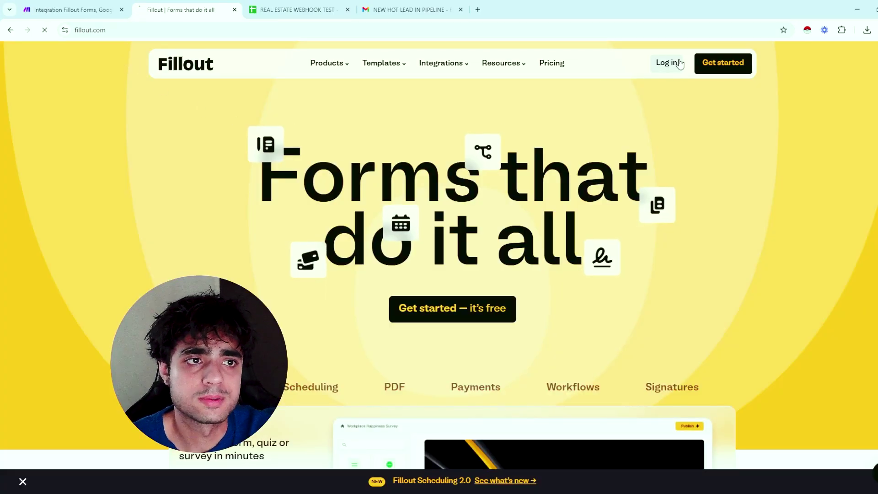
left_click(669, 63)
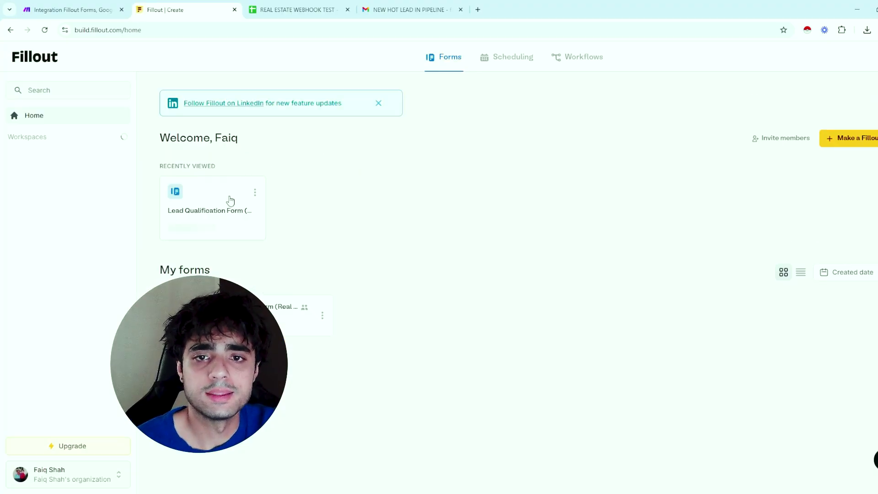
left_click(220, 197)
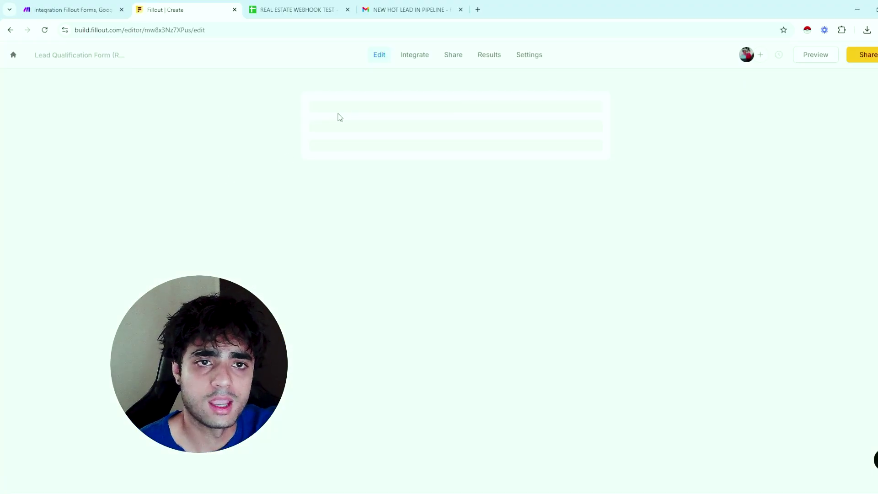
Look over the form and the Full Name question's settings
scroll(525, 275, "down", 6)
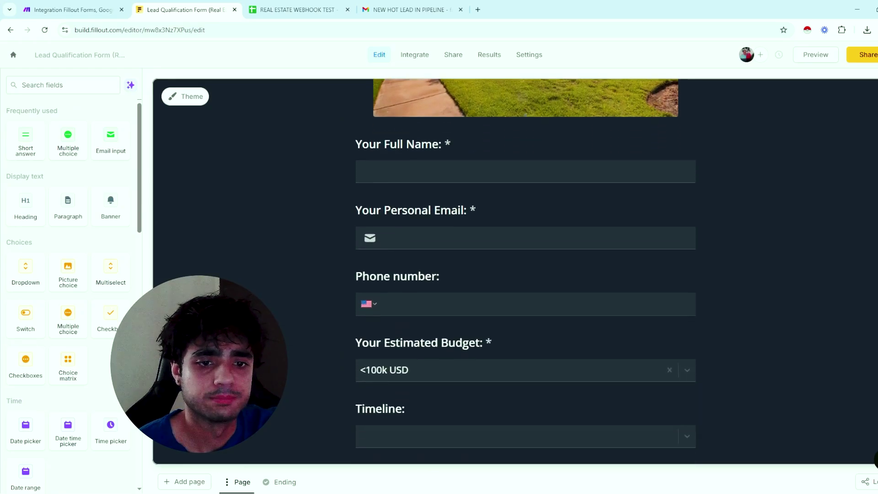
scroll(526, 275, "up", 5)
scroll(628, 375, "up", 1)
left_click(627, 374)
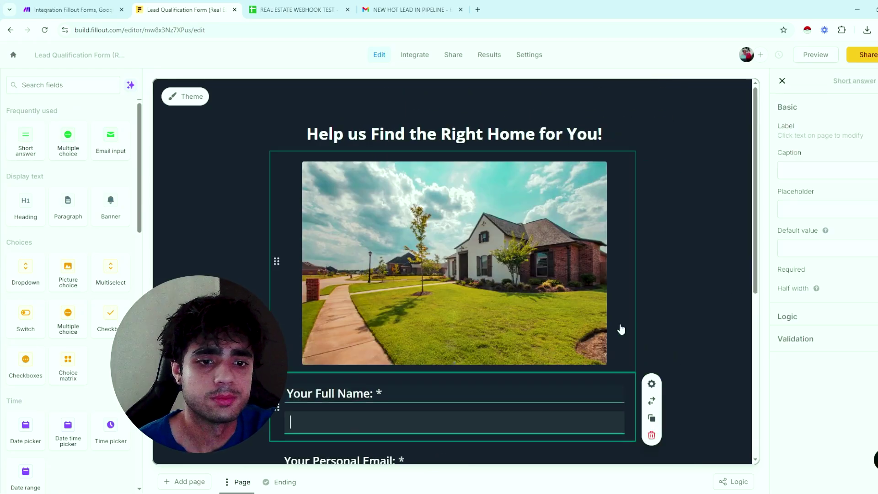
left_click(783, 81)
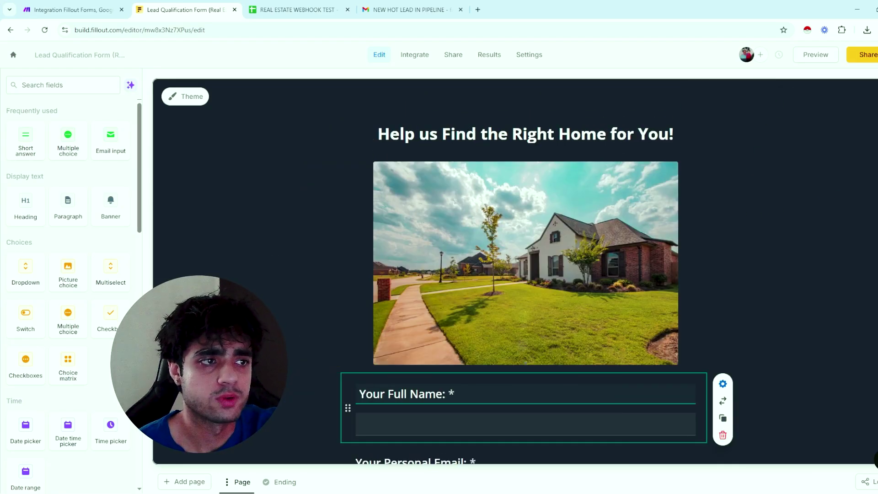
scroll(526, 274, "down", 2)
scroll(526, 274, "up", 3)
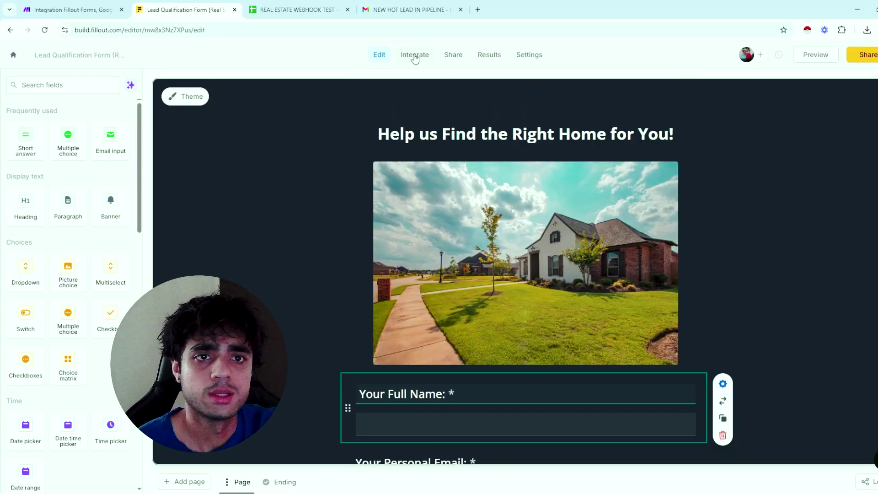
Check the form's 3rd-party integrations, then open Make's Fillout Forms trigger settings
left_click(413, 57)
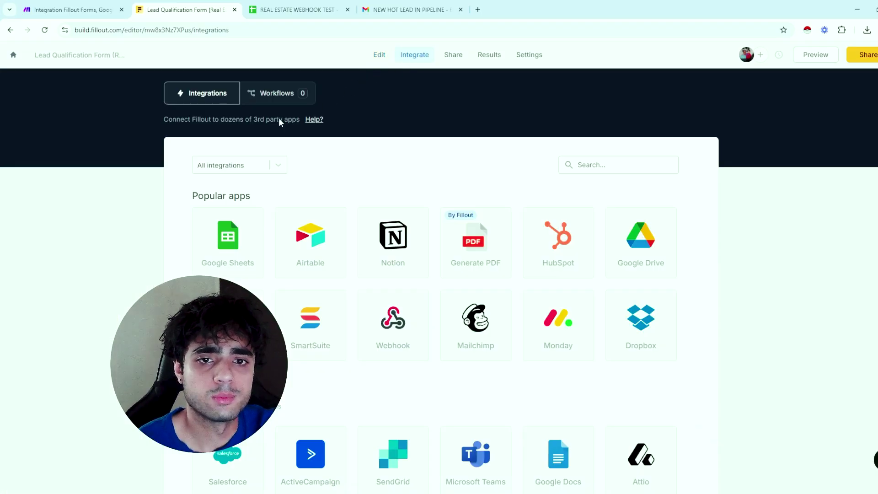
scroll(365, 364, "down", 15)
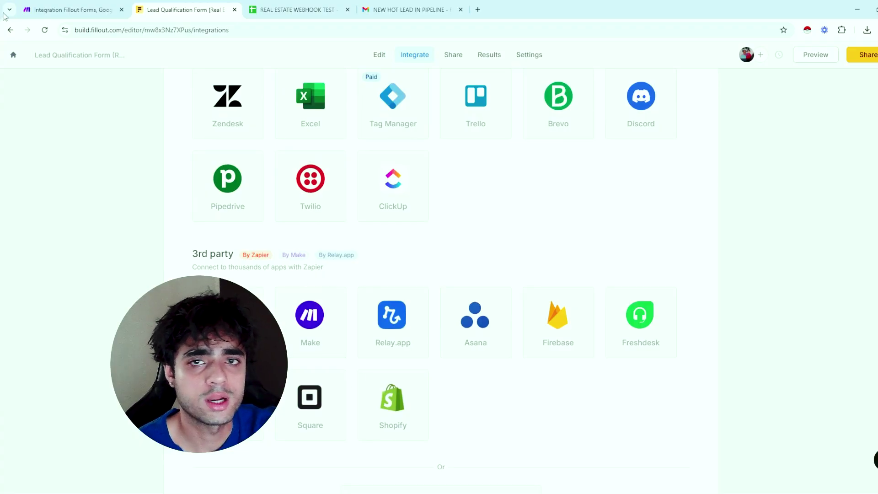
left_click(68, 10)
left_click(183, 194)
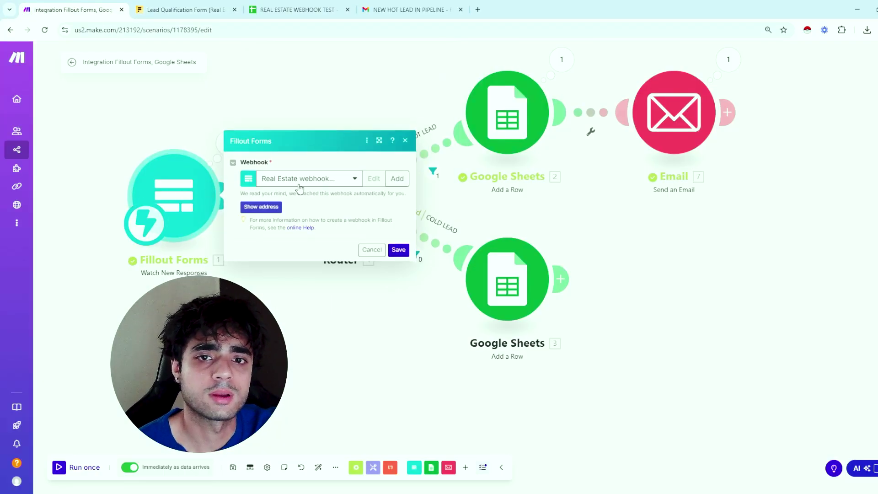
Keep 'Real Estate webhook Fillout' as the trigger's webhook and close its settings
left_click(335, 179)
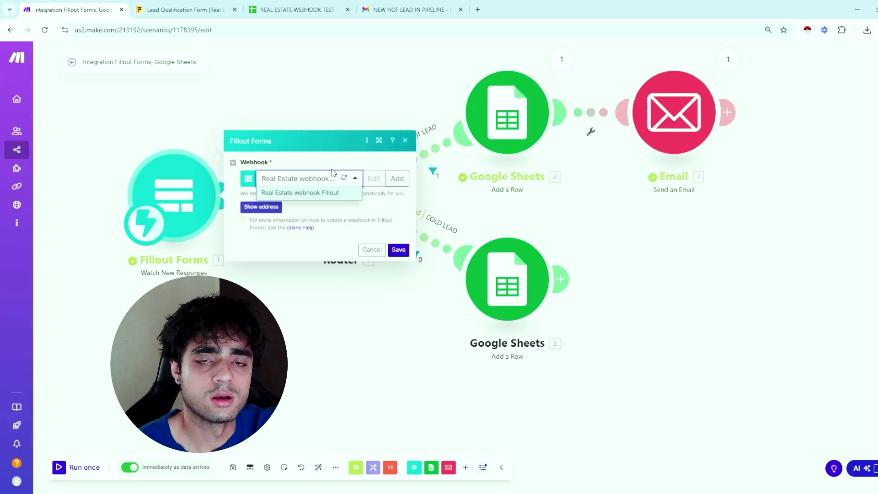
left_click(311, 193)
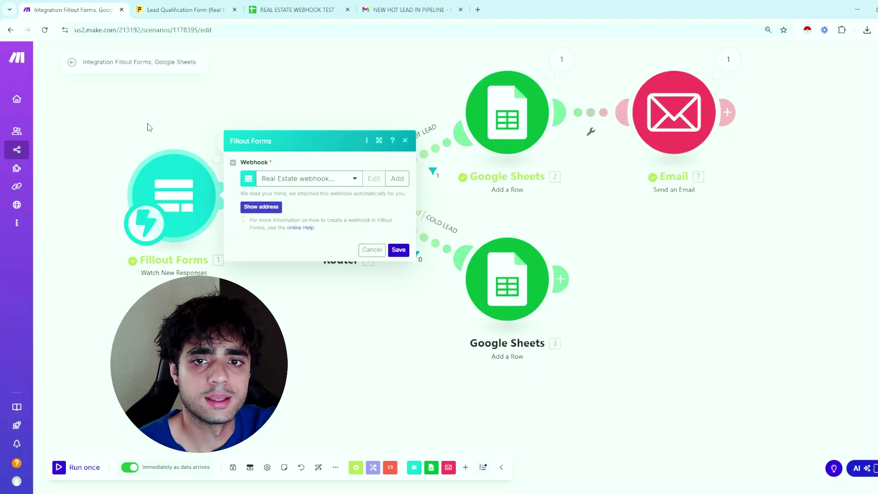
left_click(138, 138)
left_click_drag(110, 149, 209, 170)
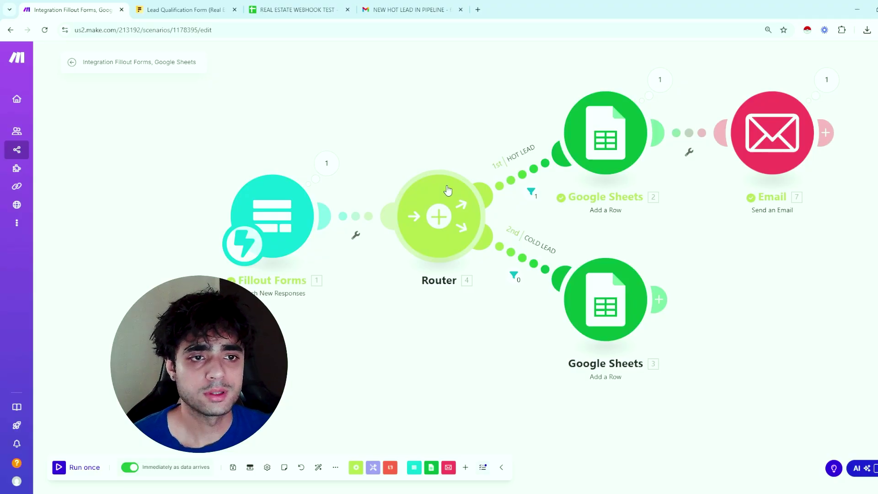
Review the HOT LEAD filter passing on +250K USD and ASAP, then the COLD LEAD filter results
left_click(531, 190)
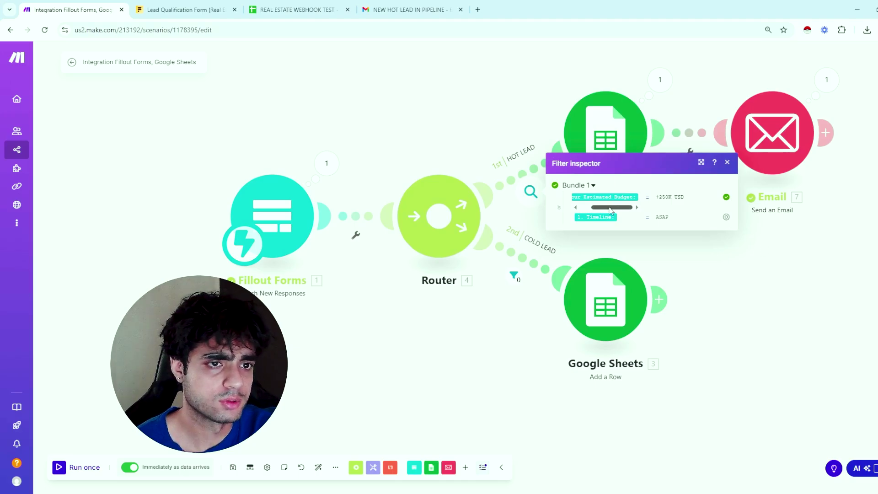
left_click_drag(613, 208, 606, 209)
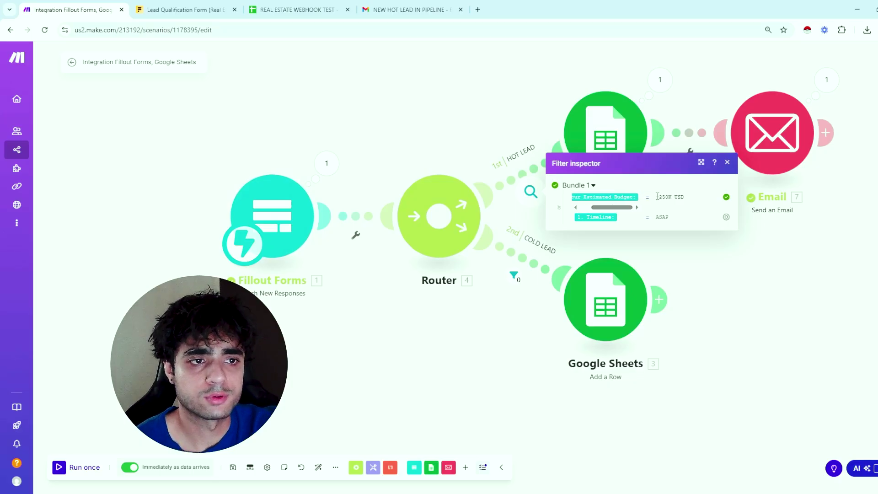
left_click_drag(657, 197, 681, 197)
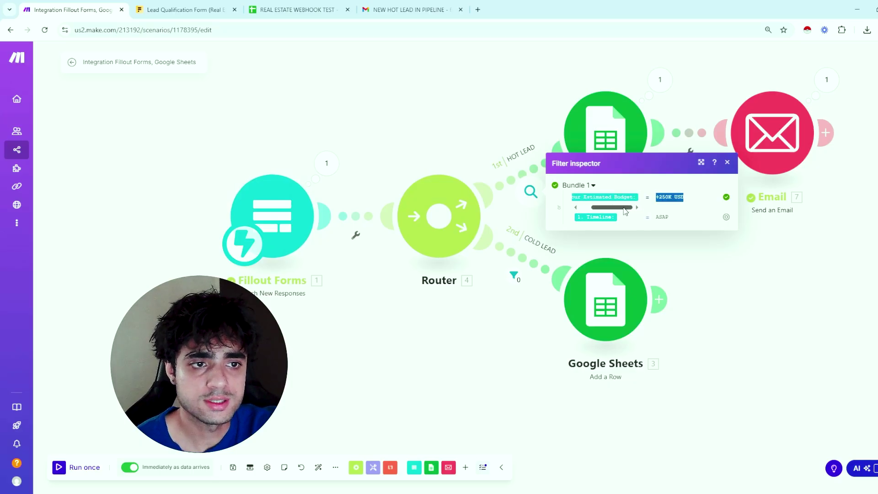
left_click_drag(615, 207, 604, 207)
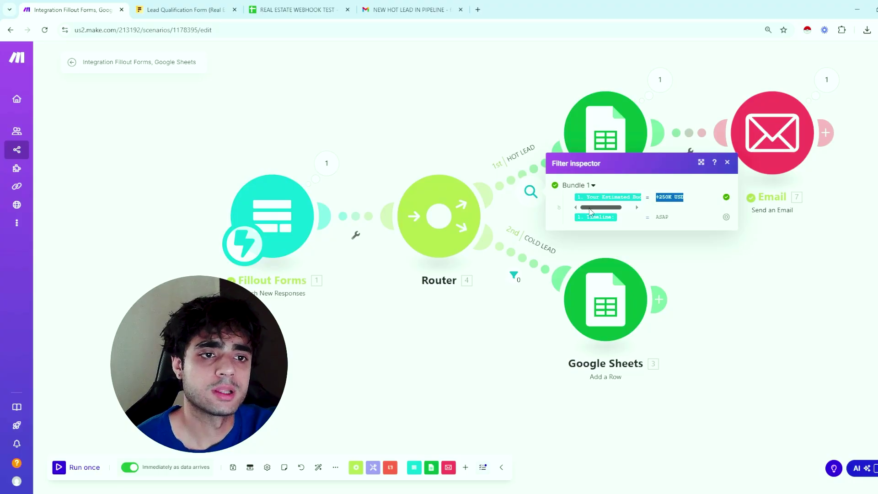
left_click(563, 210)
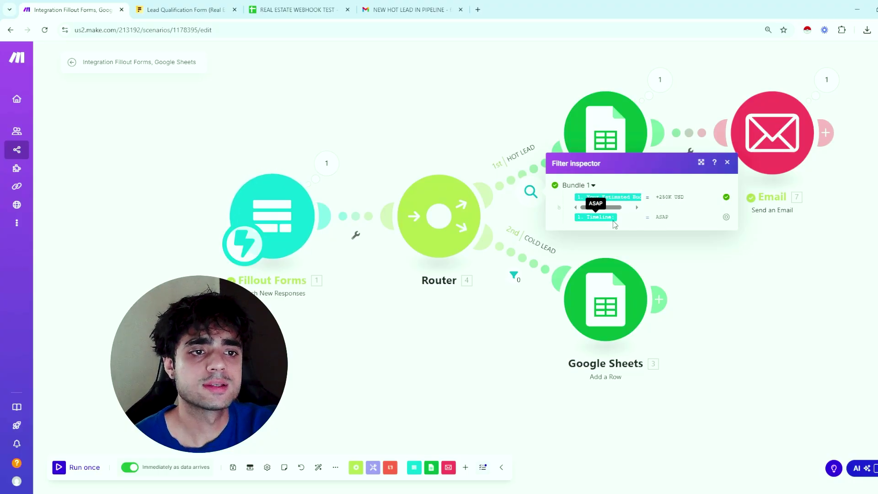
left_click_drag(674, 219, 653, 223)
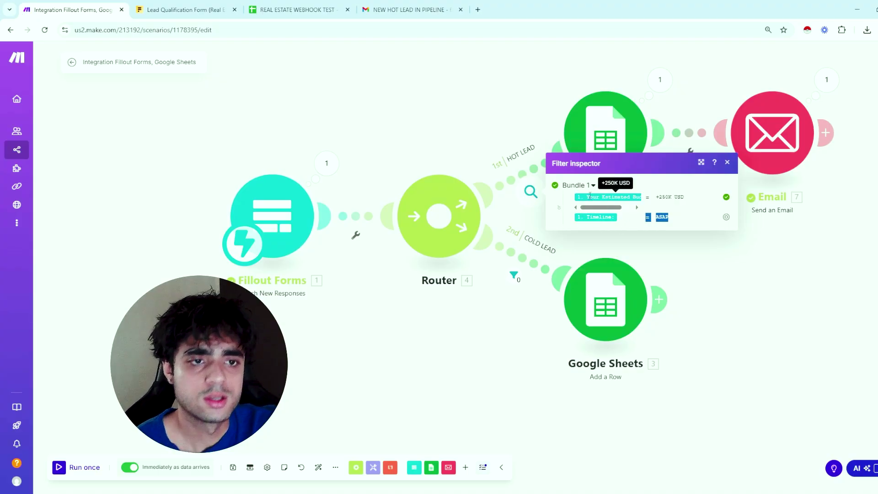
left_click(596, 158)
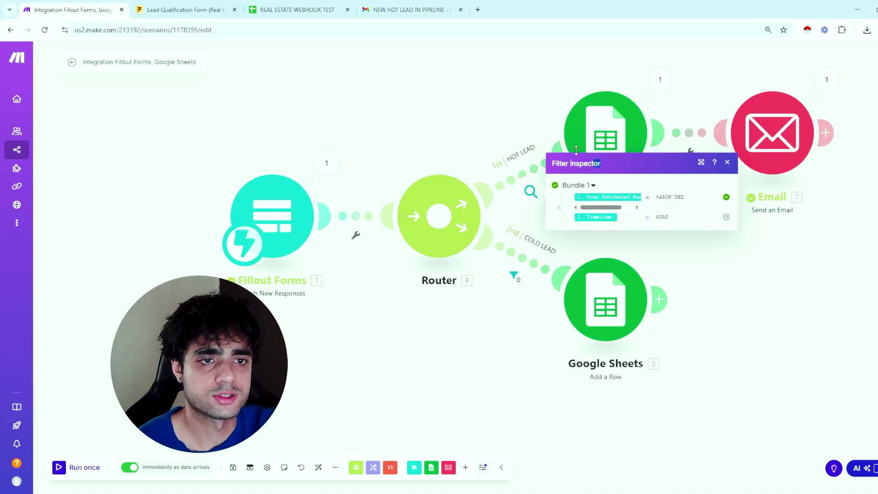
left_click(514, 274)
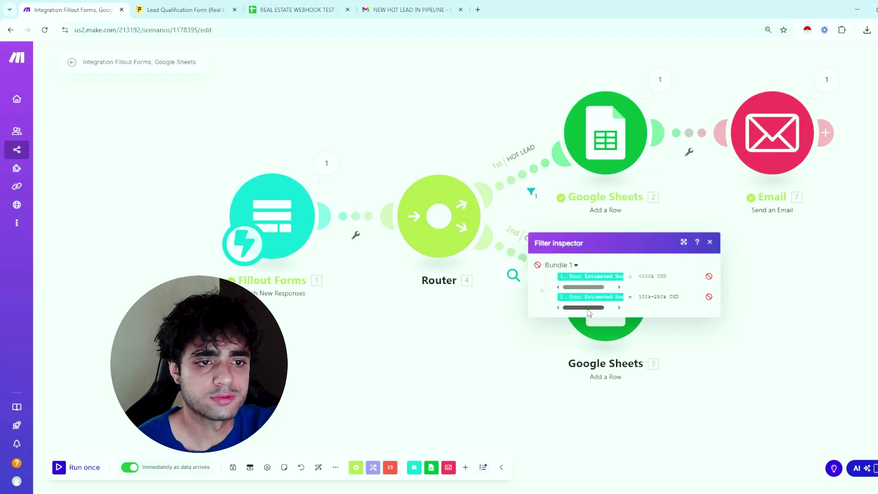
Review the COLD LEAD filter's failed 100k-250k USD budget condition, then close its results
mouse_move(587, 309)
left_mouse_down()
mouse_move(608, 286)
mouse_move(672, 278)
mouse_move(584, 308)
left_mouse_up()
left_click_drag(639, 297, 687, 297)
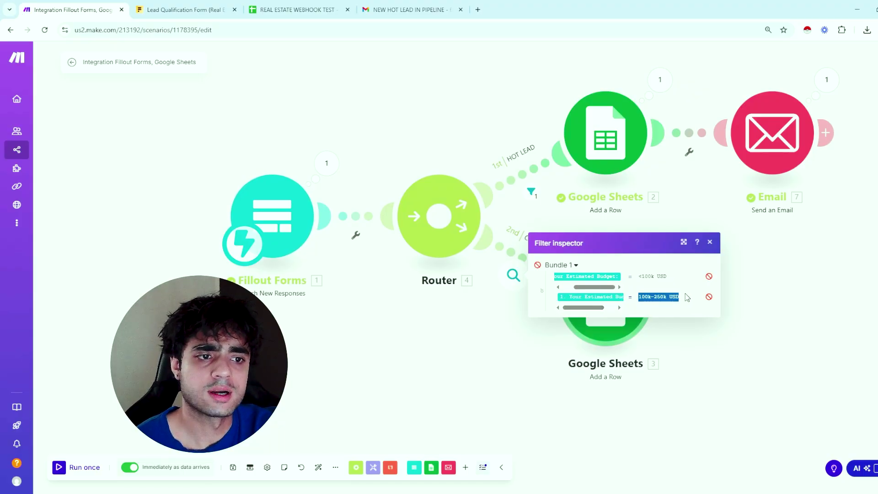
left_click(635, 253)
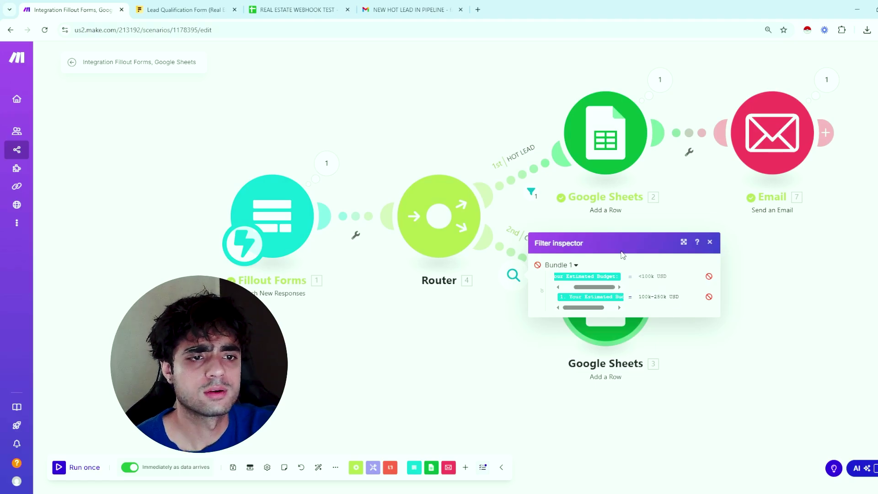
left_click(475, 362)
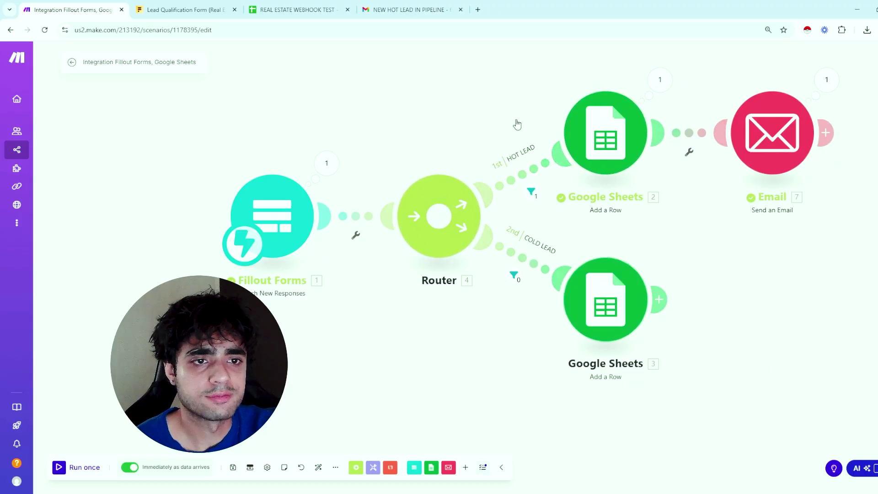
Recheck the HOT LEAD route's filter results and close them
left_click(531, 191)
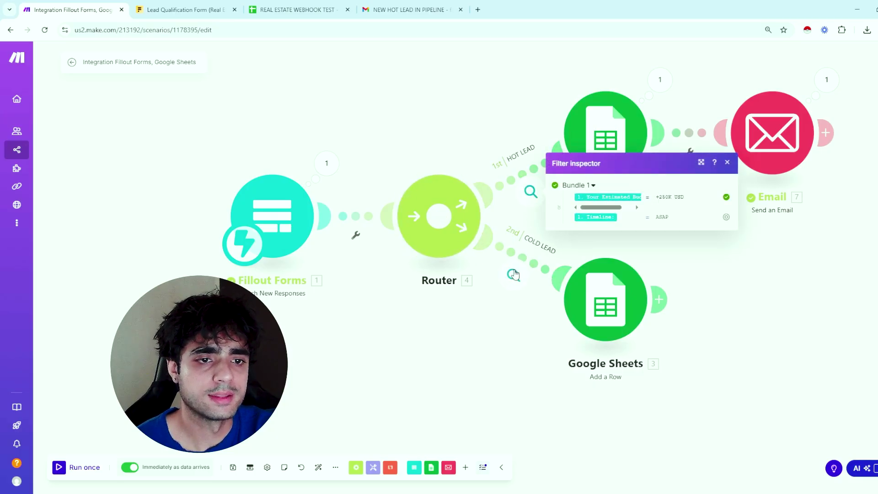
left_click(486, 114)
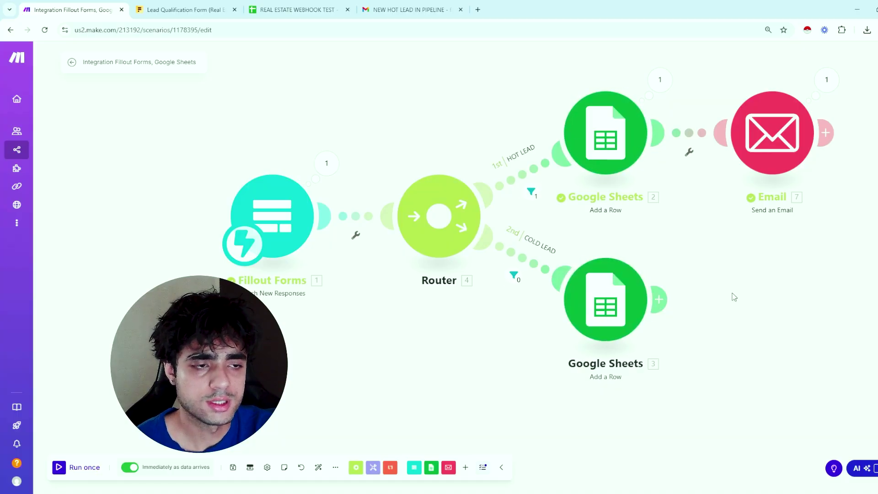
right_click(748, 252)
Check the run details showing what the hot-lead sheet step wrote
left_click_drag(743, 247, 639, 295)
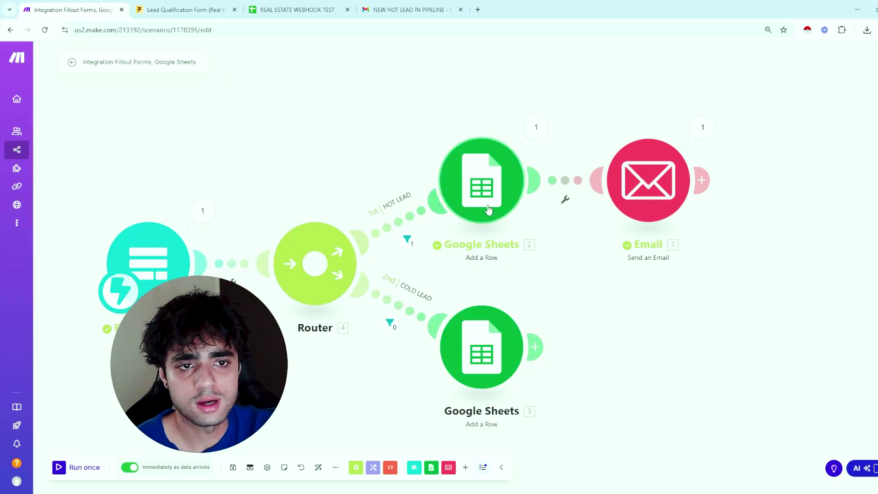
left_click(536, 128)
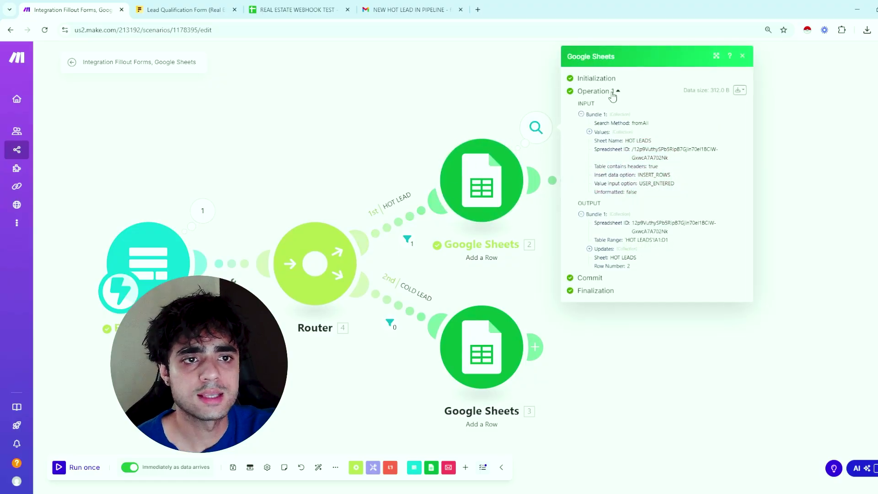
left_click(474, 91)
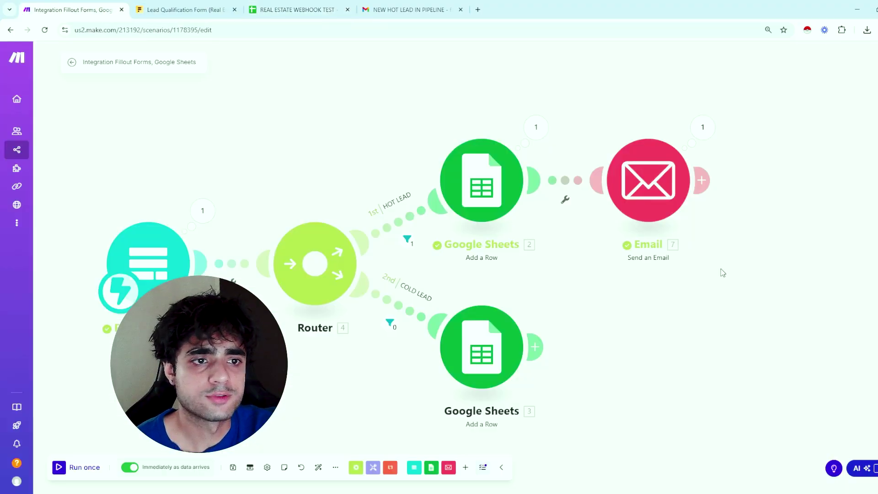
Open the upper Google Sheets 'Add a Row' module's settings for the HOT LEADS sheet
left_click(703, 128)
left_click(675, 177)
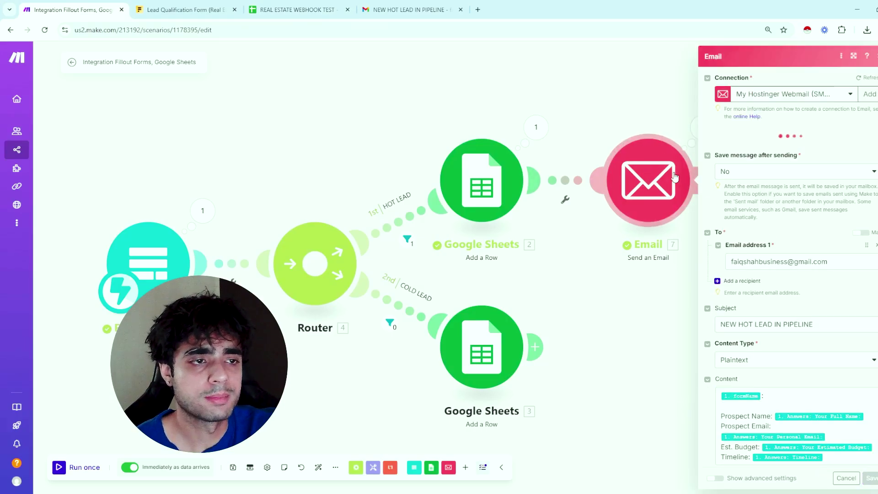
left_click(491, 165)
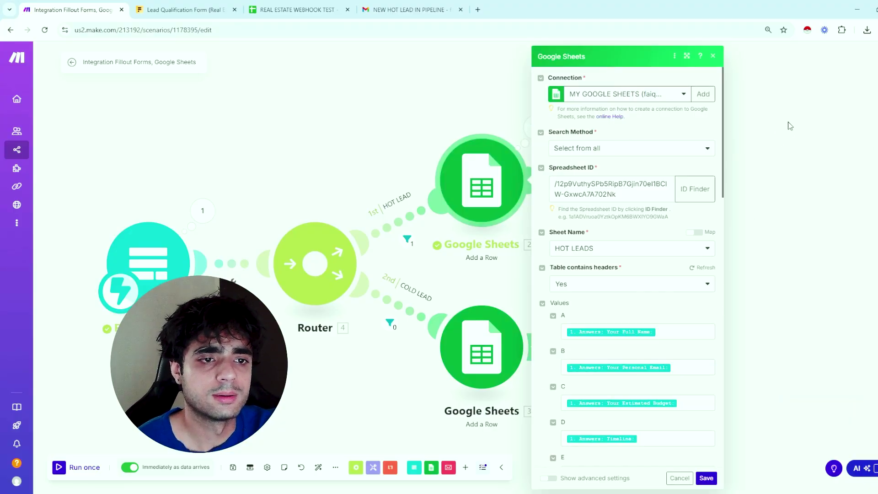
Review the hot-lead module's column A–E mappings for name, email, budget and timeline
left_click(681, 333)
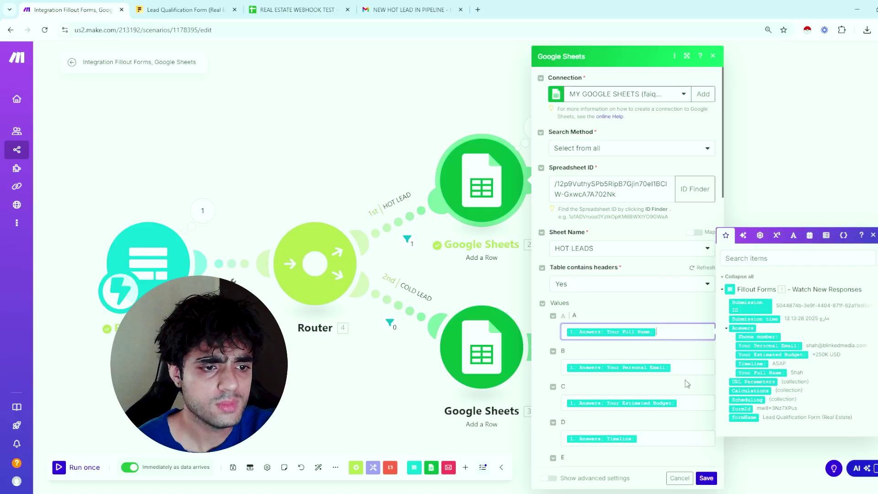
key("Tab")
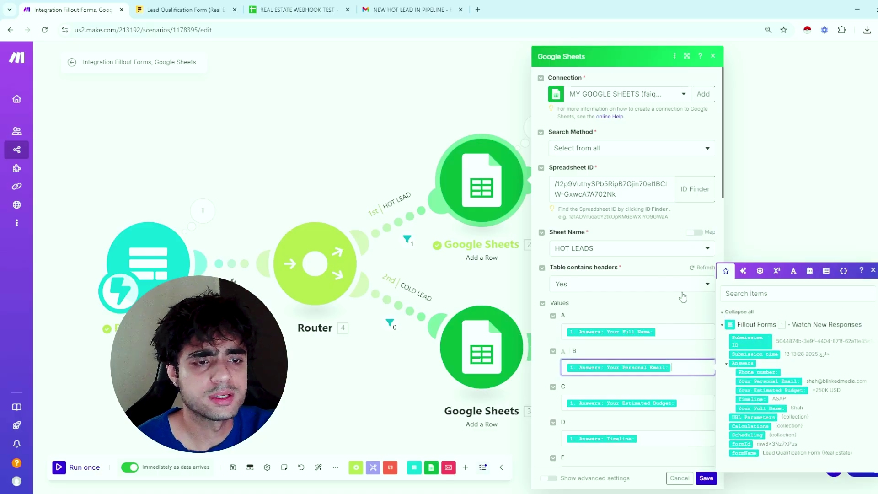
scroll(728, 137, "down", 2)
scroll(730, 124, "up", 2)
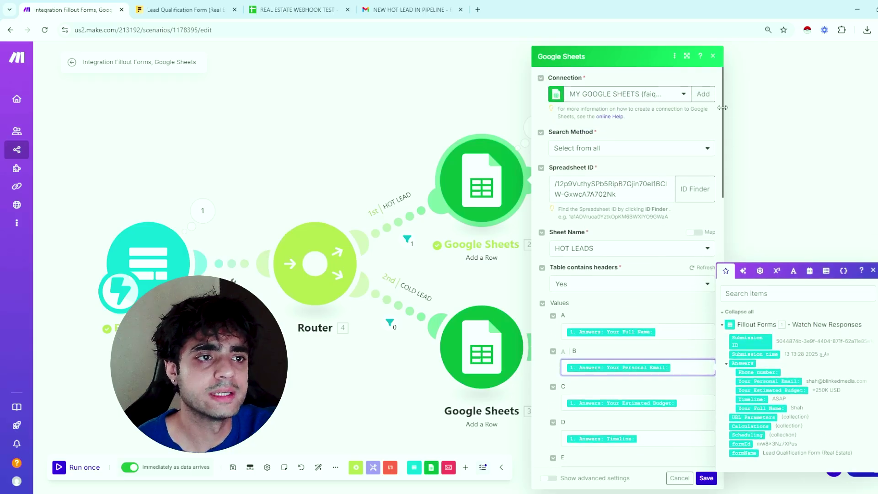
scroll(641, 274, "down", 4)
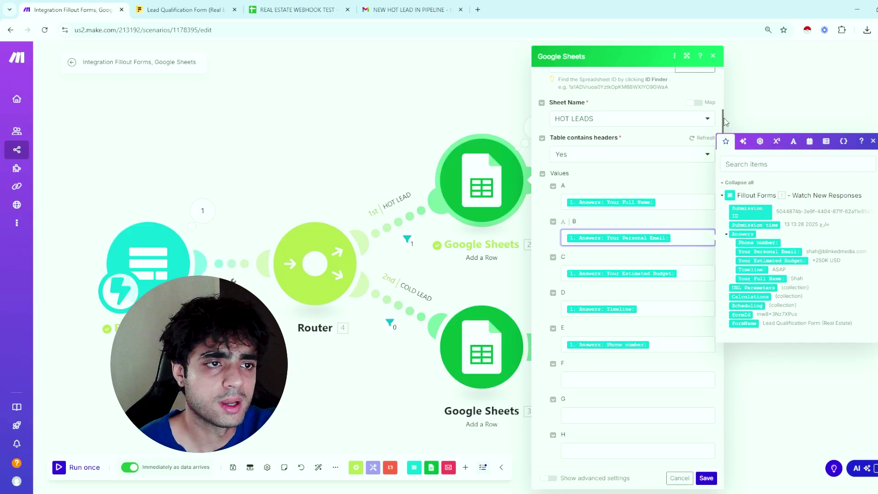
scroll(640, 183, "up", 3)
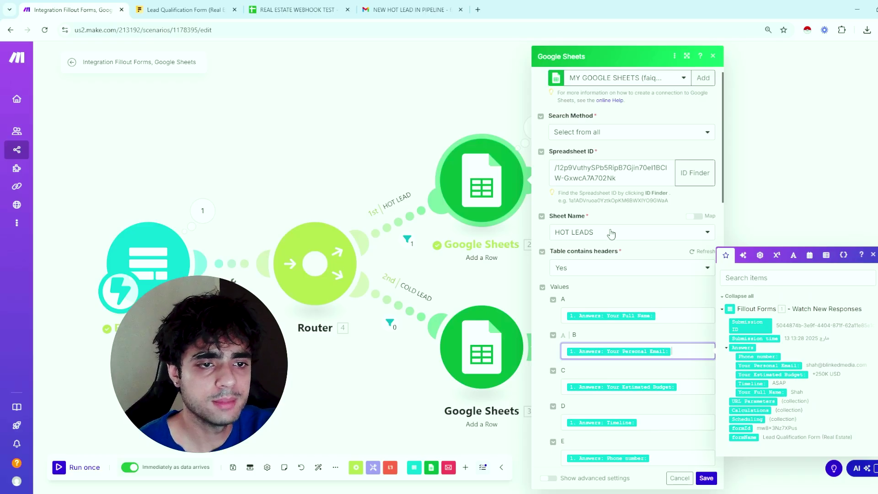
Compare with the REAL ESTATE WEBHOOK TEST HOT LEADS rows and open the cold-lead Sheets module
left_click(267, 5)
left_click(69, 9)
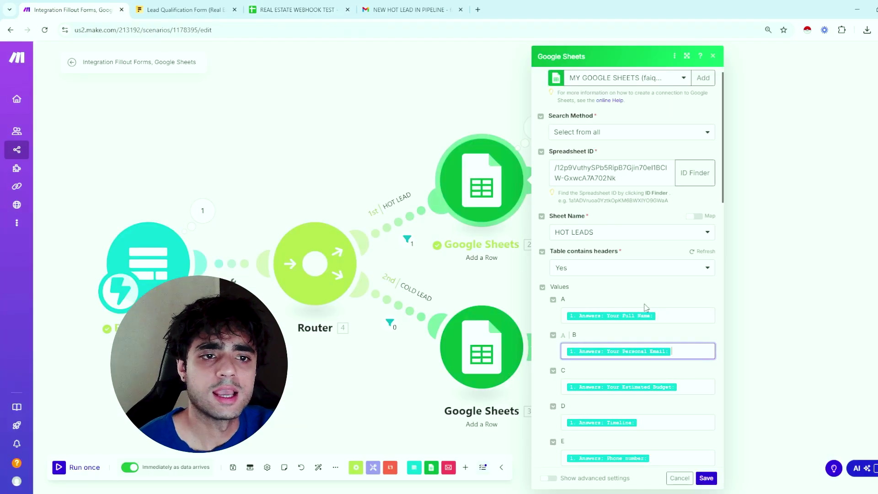
left_click(481, 348)
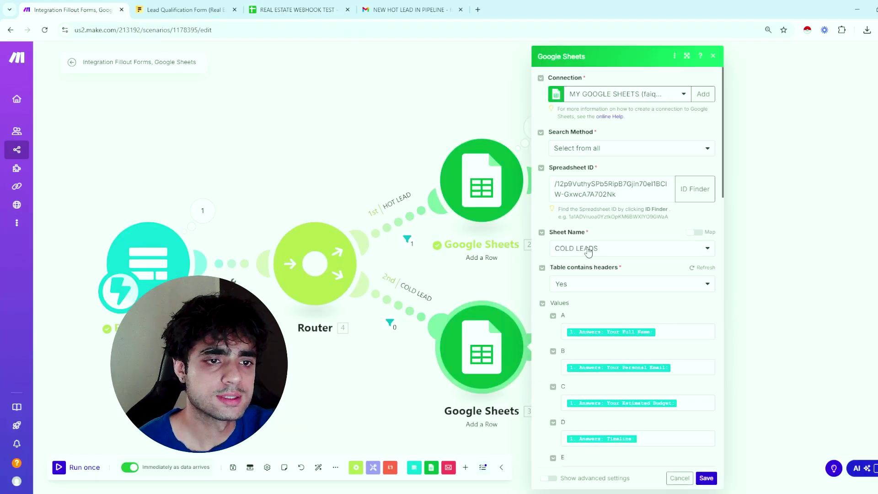
left_click(268, 7)
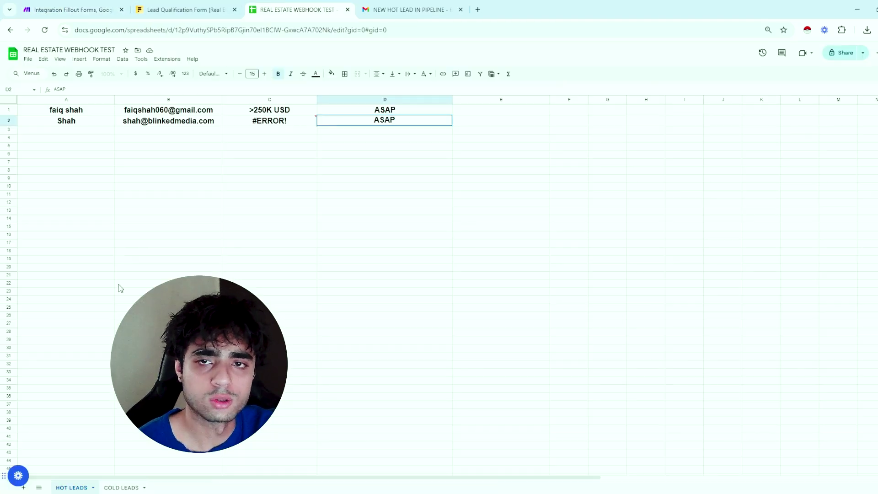
left_click(68, 9)
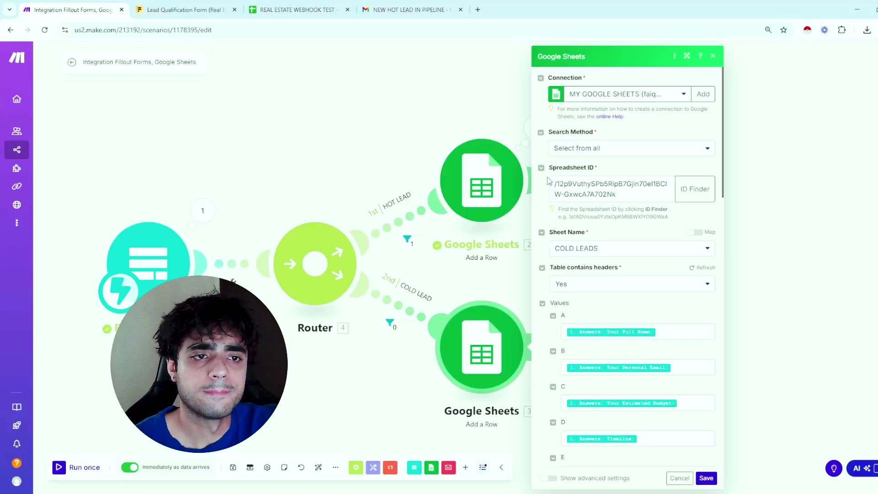
Open the Email module and compare its NEW HOT LEAD IN PIPELINE alert with the received email
left_click(757, 143)
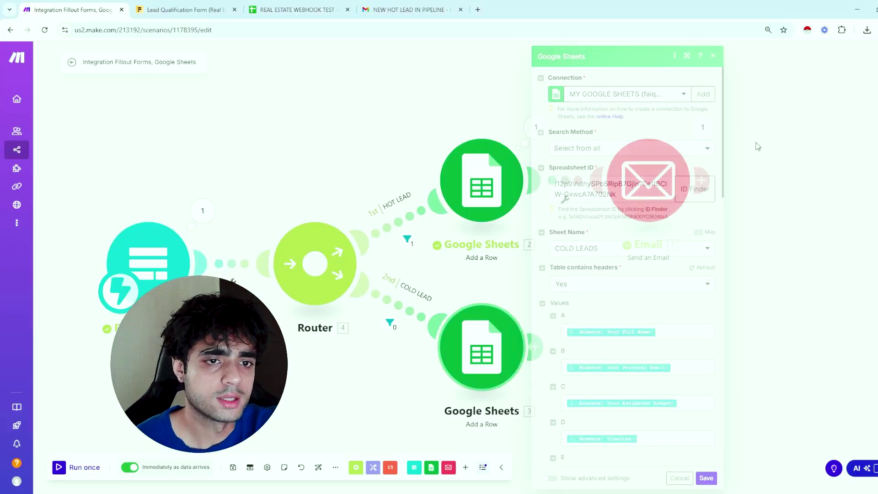
left_click(640, 151)
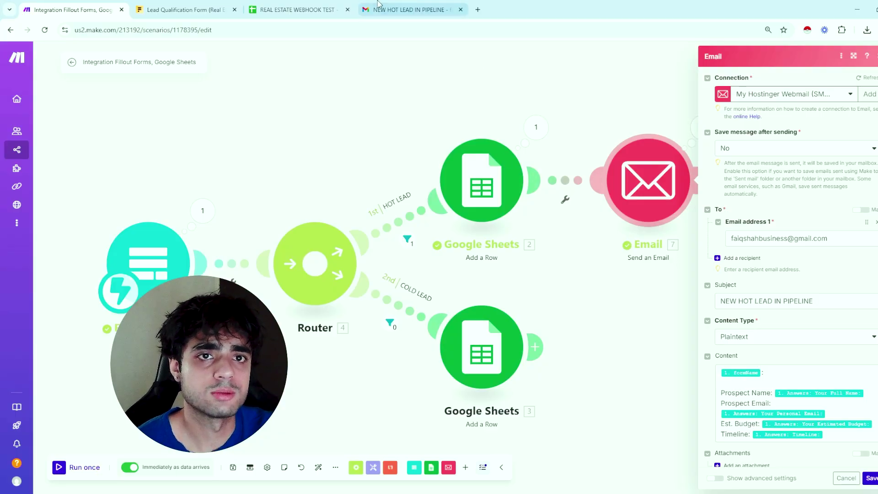
left_click(410, 10)
left_click_drag(256, 217, 397, 181)
left_click(397, 181)
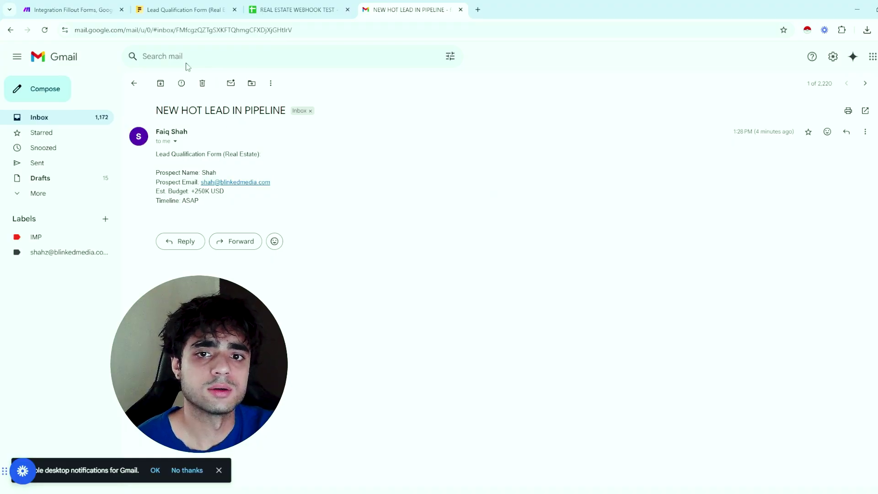
left_click(71, 10)
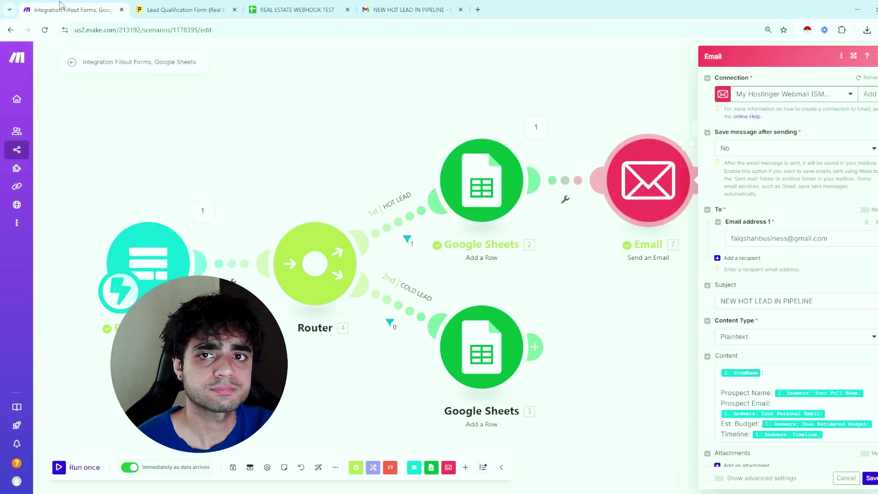
left_click(813, 377)
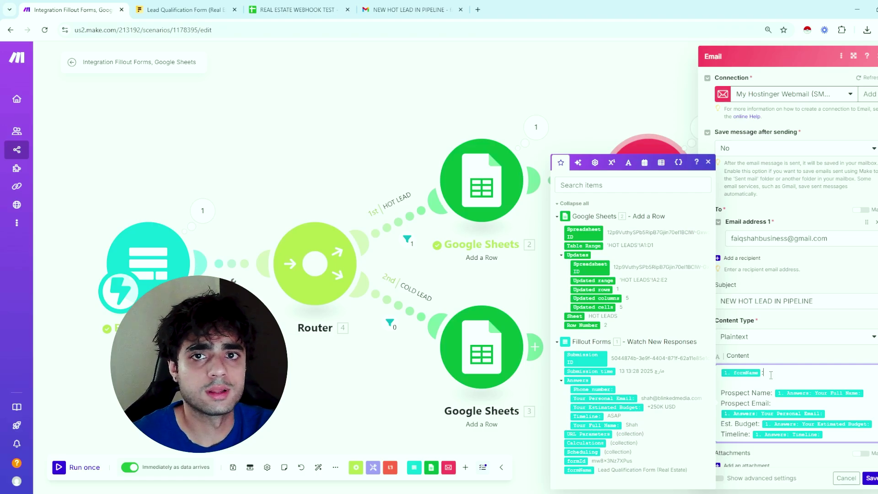
left_click(183, 10)
left_click(73, 10)
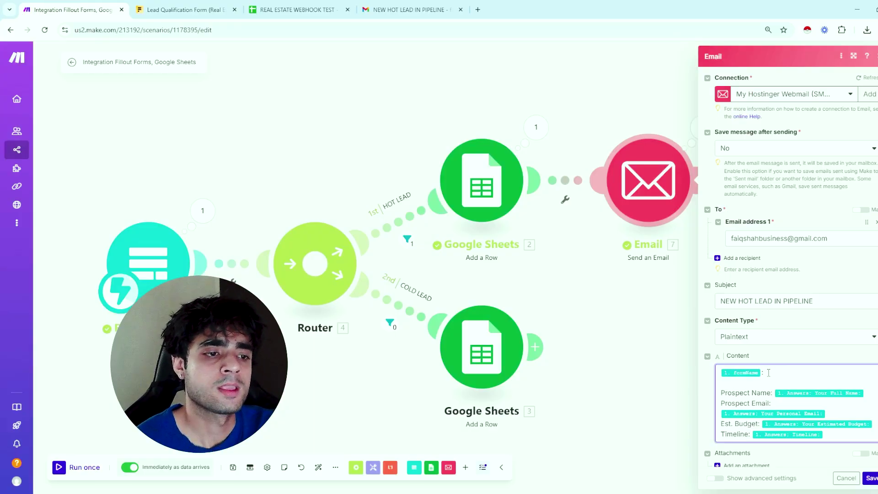
left_click(736, 385)
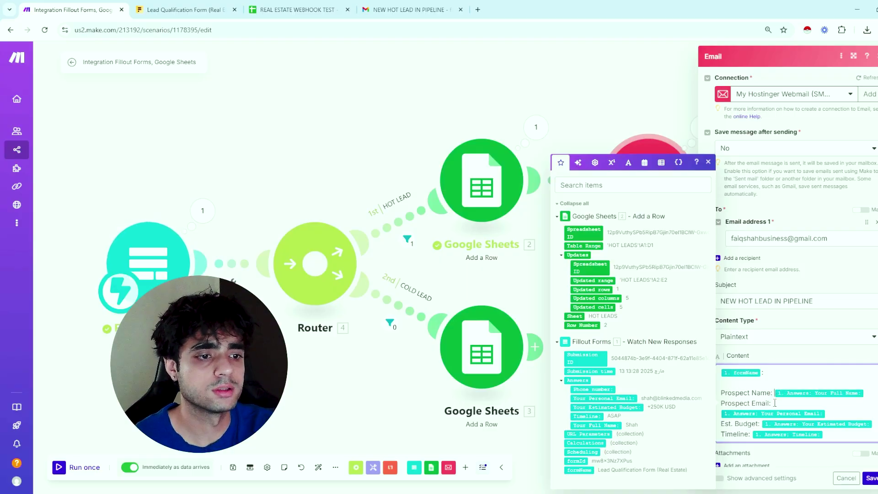
left_click_drag(722, 403, 778, 403)
left_click(822, 403)
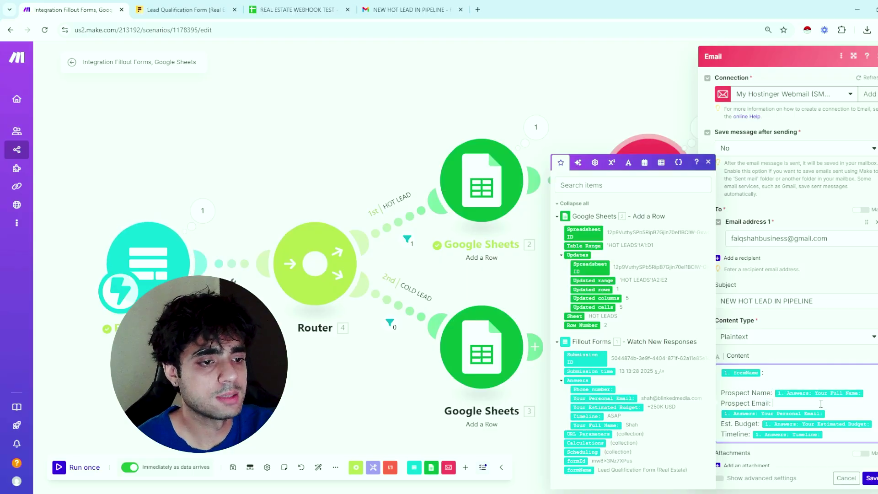
left_click_drag(848, 411, 724, 409)
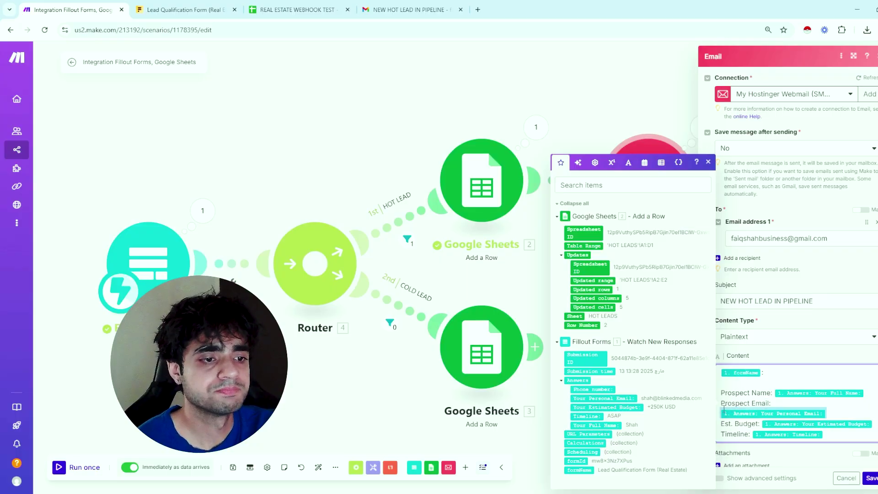
left_click(858, 409)
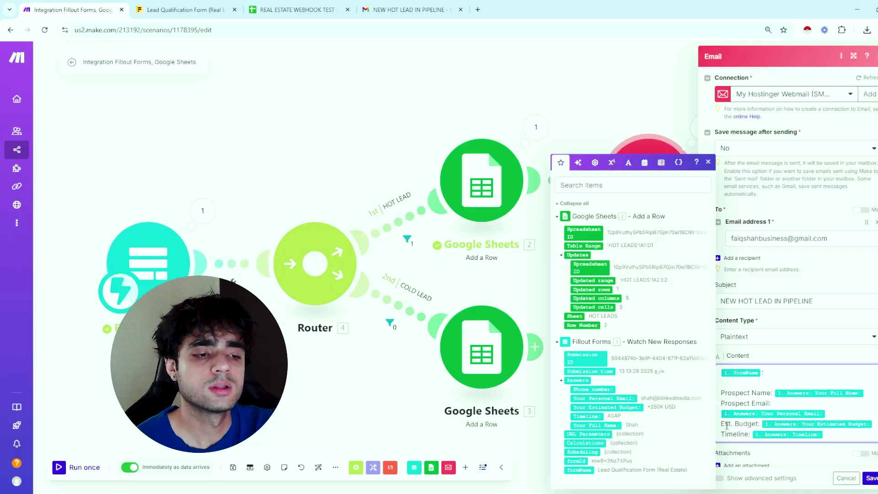
left_click_drag(722, 424, 855, 424)
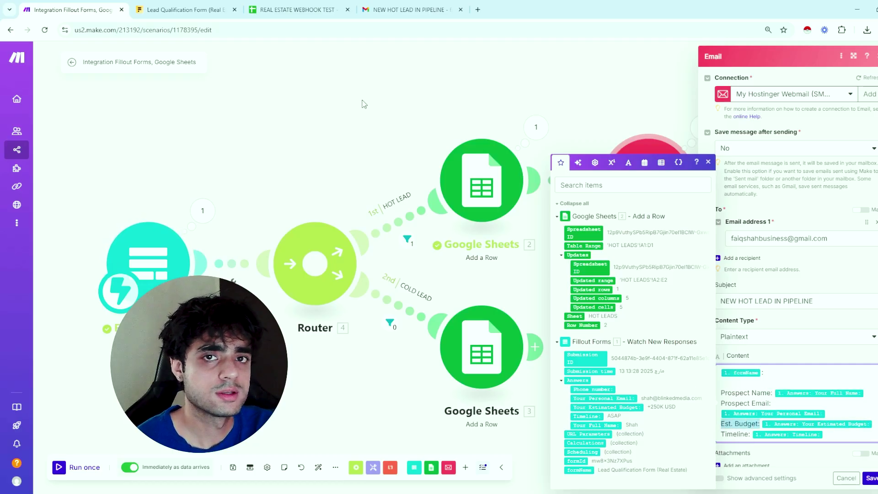
left_click(344, 4)
left_click(373, 5)
left_click_drag(234, 192, 198, 191)
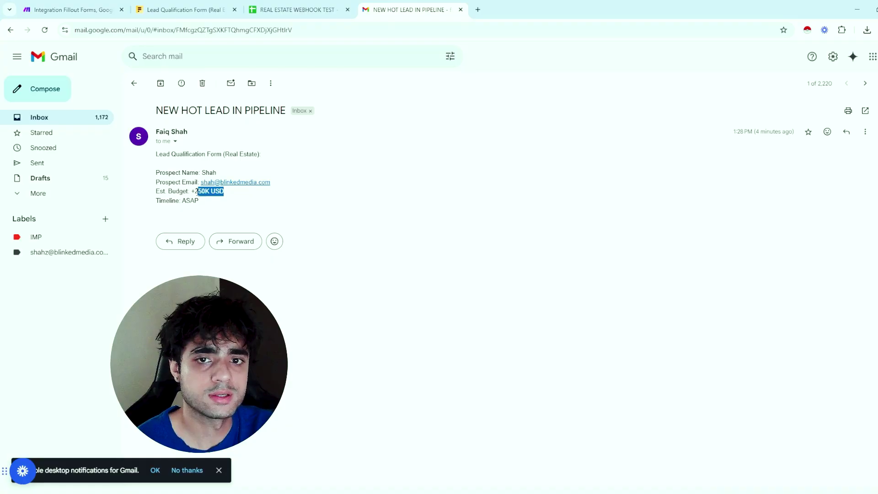
left_click(71, 10)
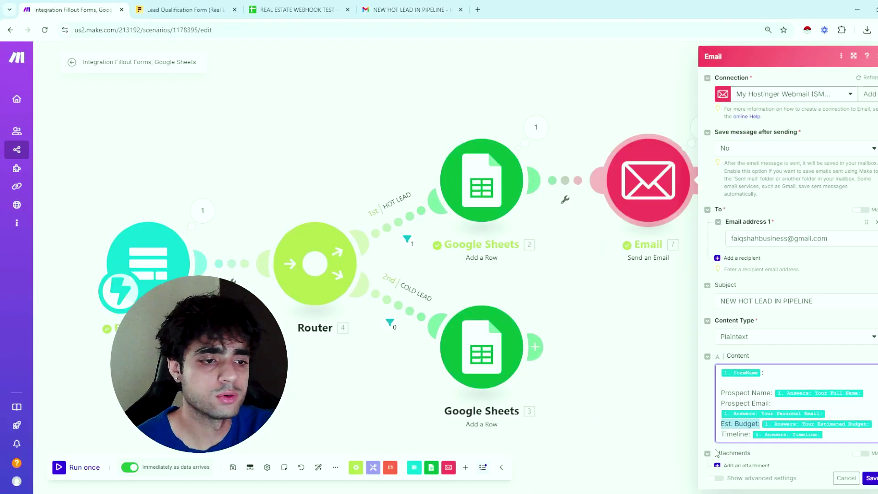
Touch up the Timeline line of the email content and confirm the Email module settings
left_click(741, 434)
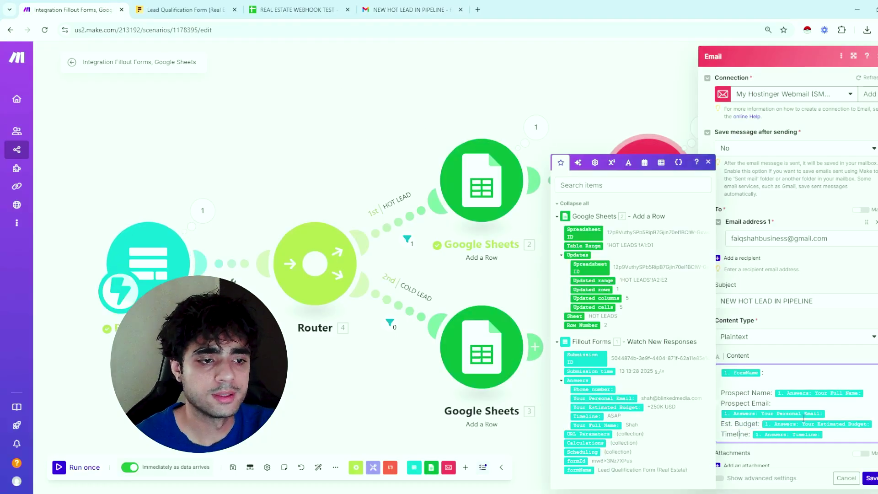
left_click(835, 438)
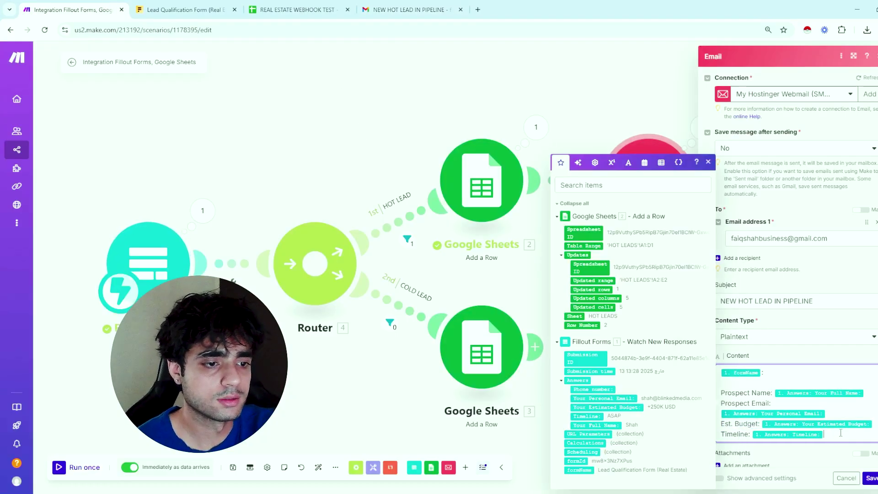
left_click(872, 479)
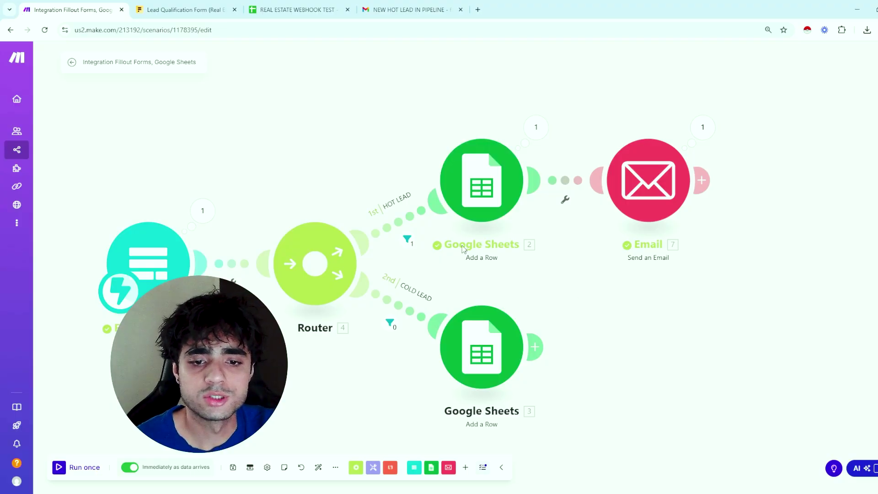
left_click(233, 467)
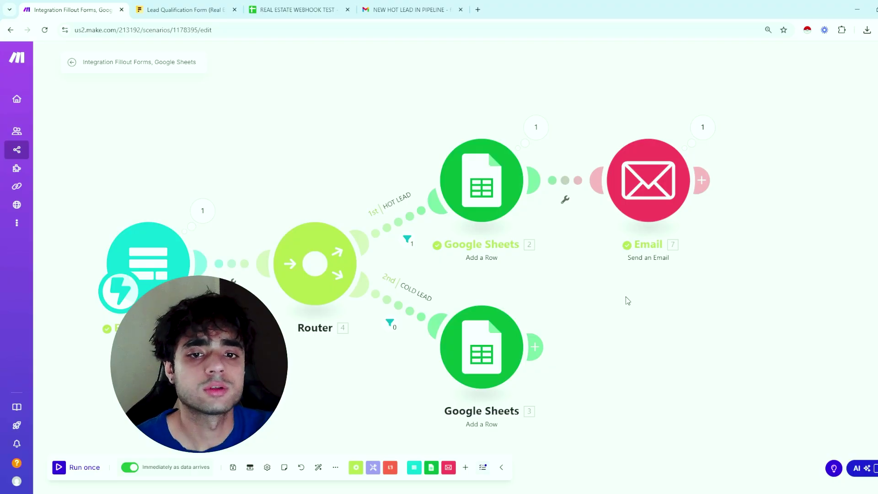
left_click_drag(198, 158, 293, 144)
left_click_drag(723, 308, 672, 303)
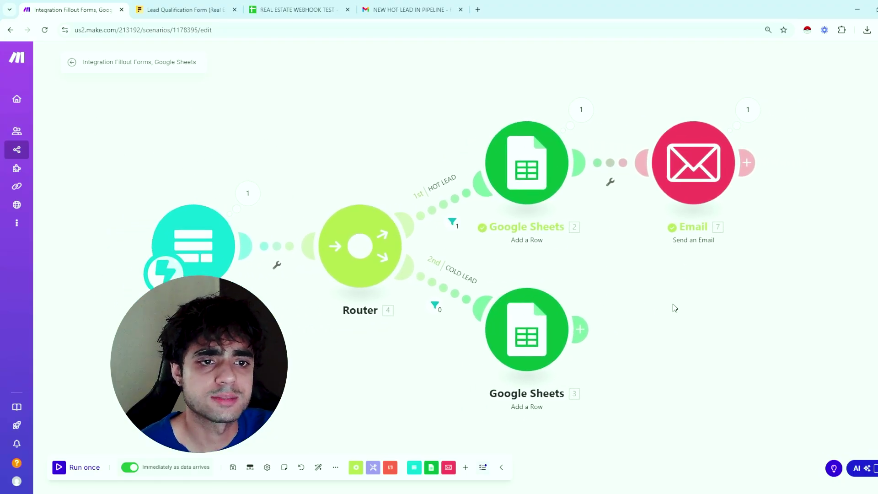